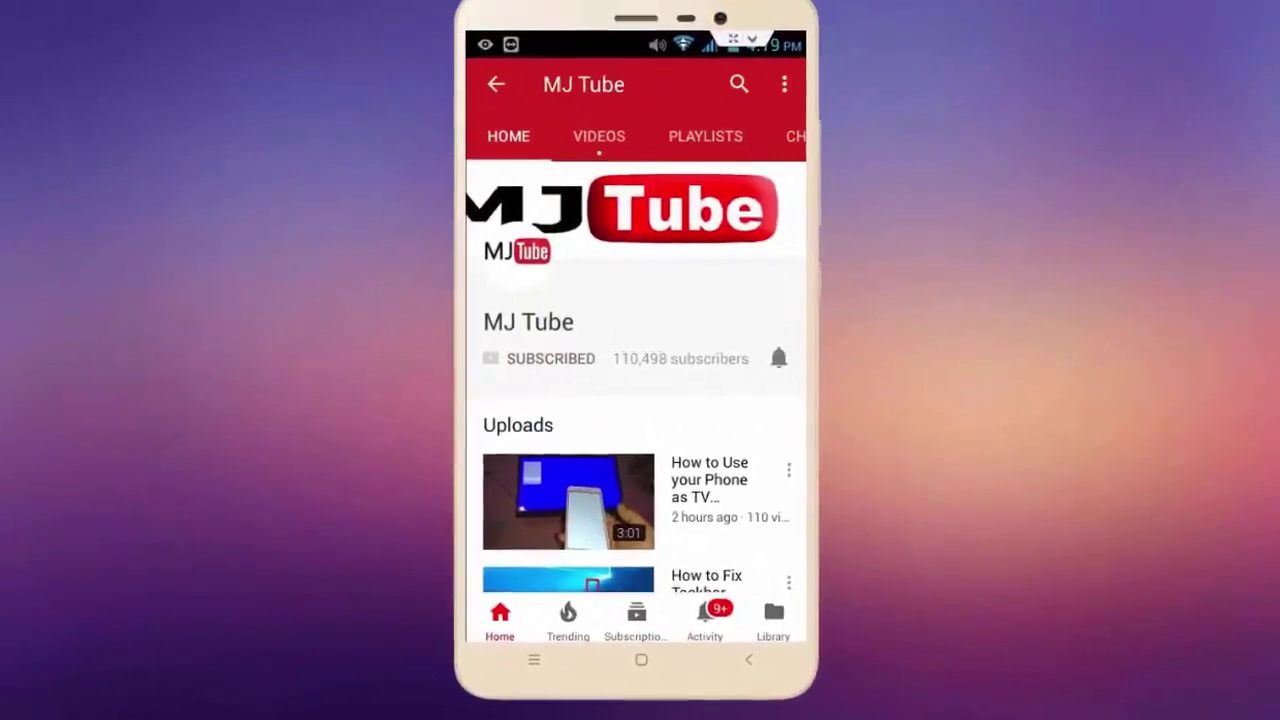
# Turn on all notifications for the MJ Tube channel with the bell icon.
pyautogui.click(779, 358)
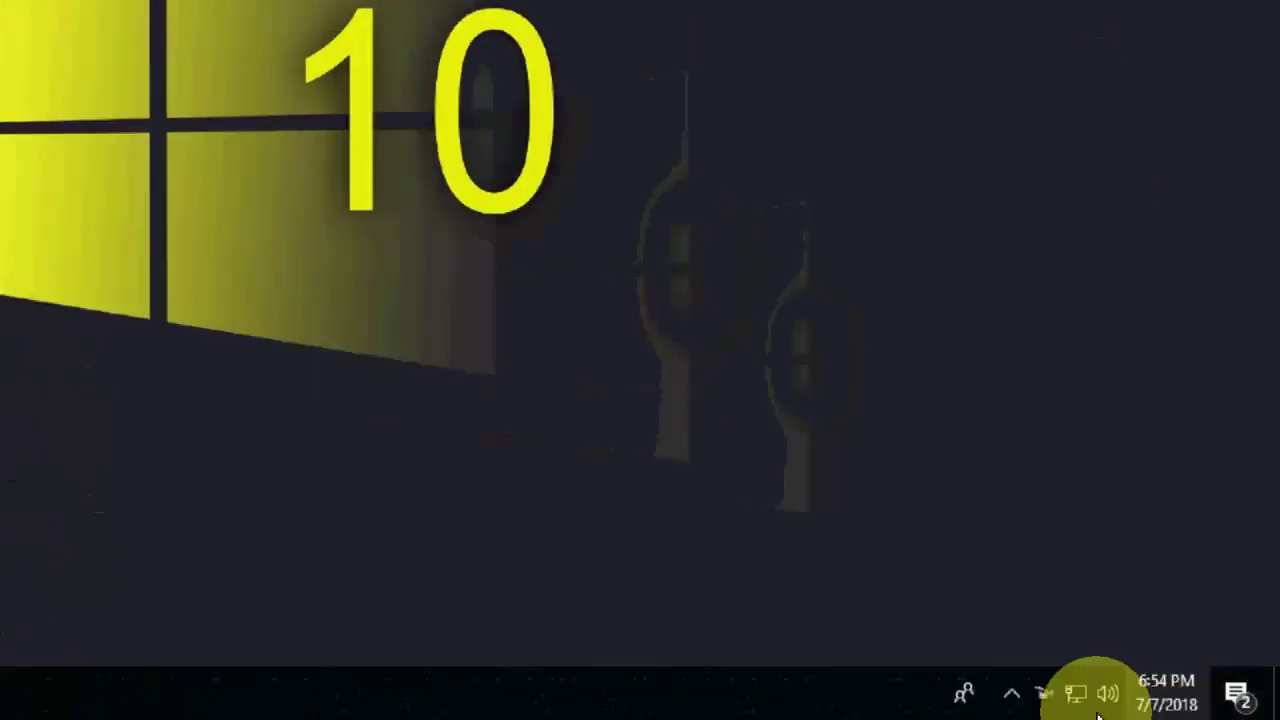
# Turn off Windows Defender Firewall for private networks, then close the firewall window.
pyautogui.rightClick(1157, 704)
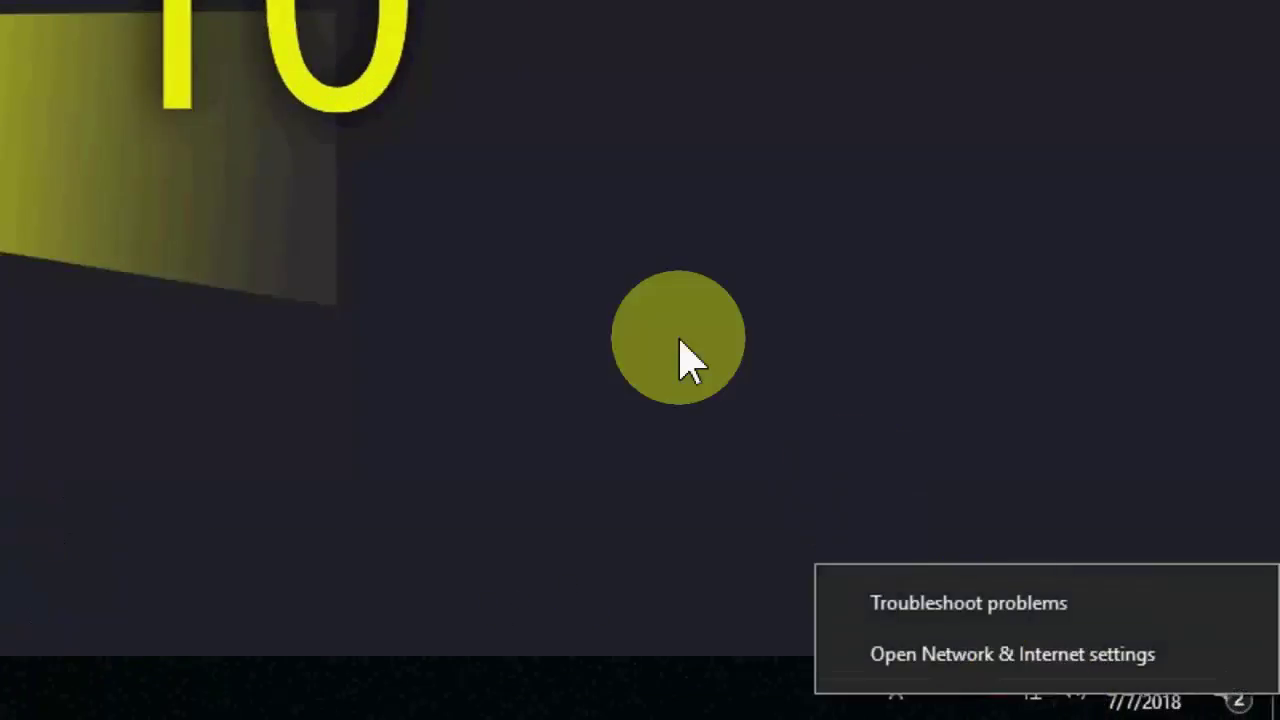
pyautogui.click(938, 494)
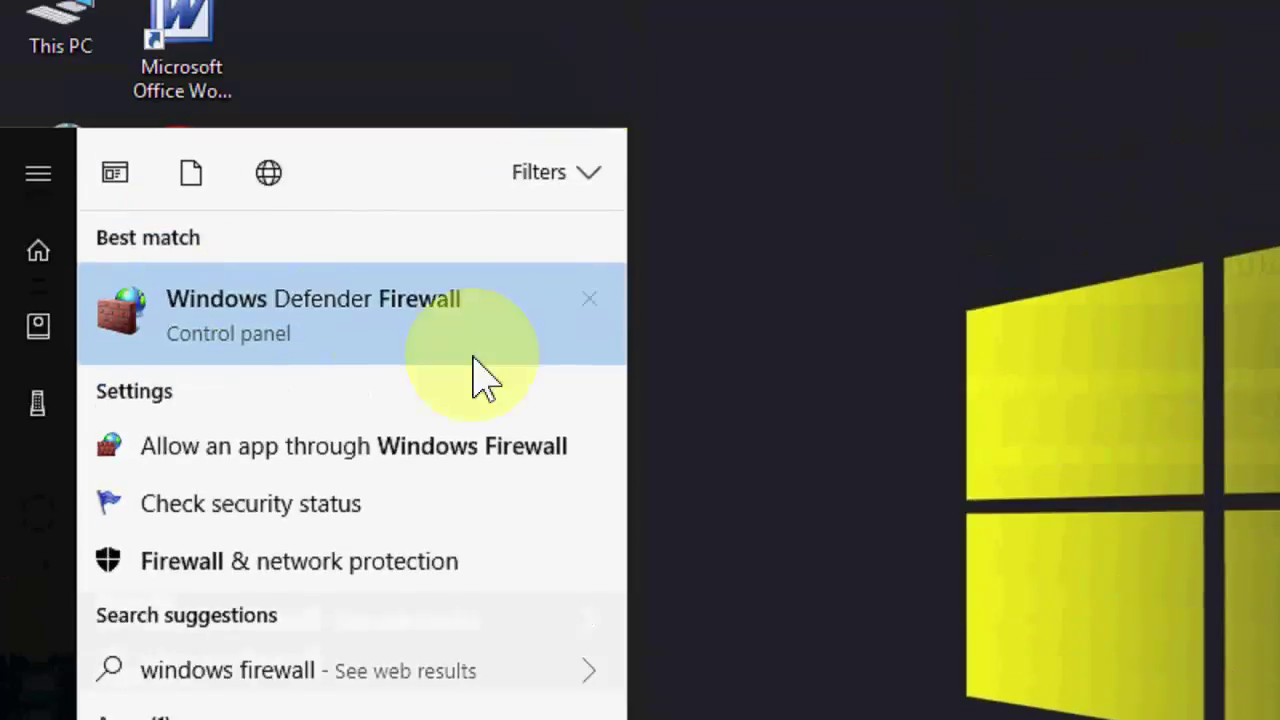
pyautogui.click(375, 316)
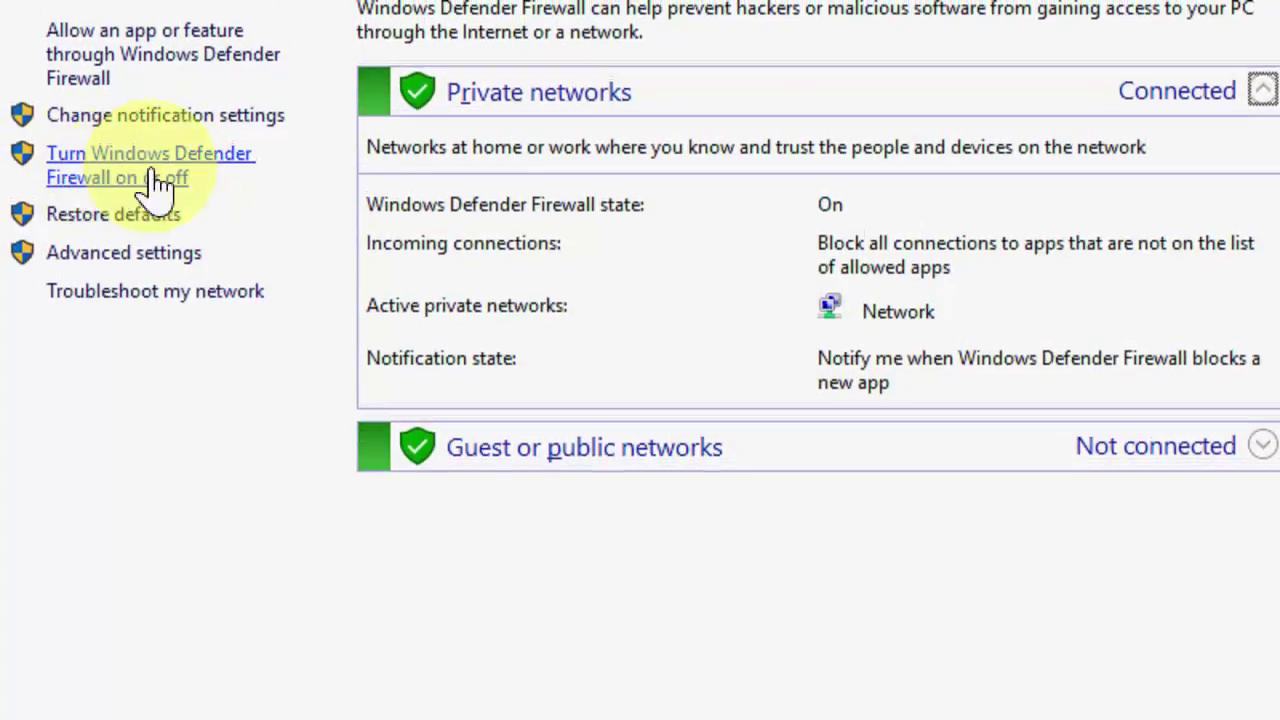
pyautogui.click(158, 172)
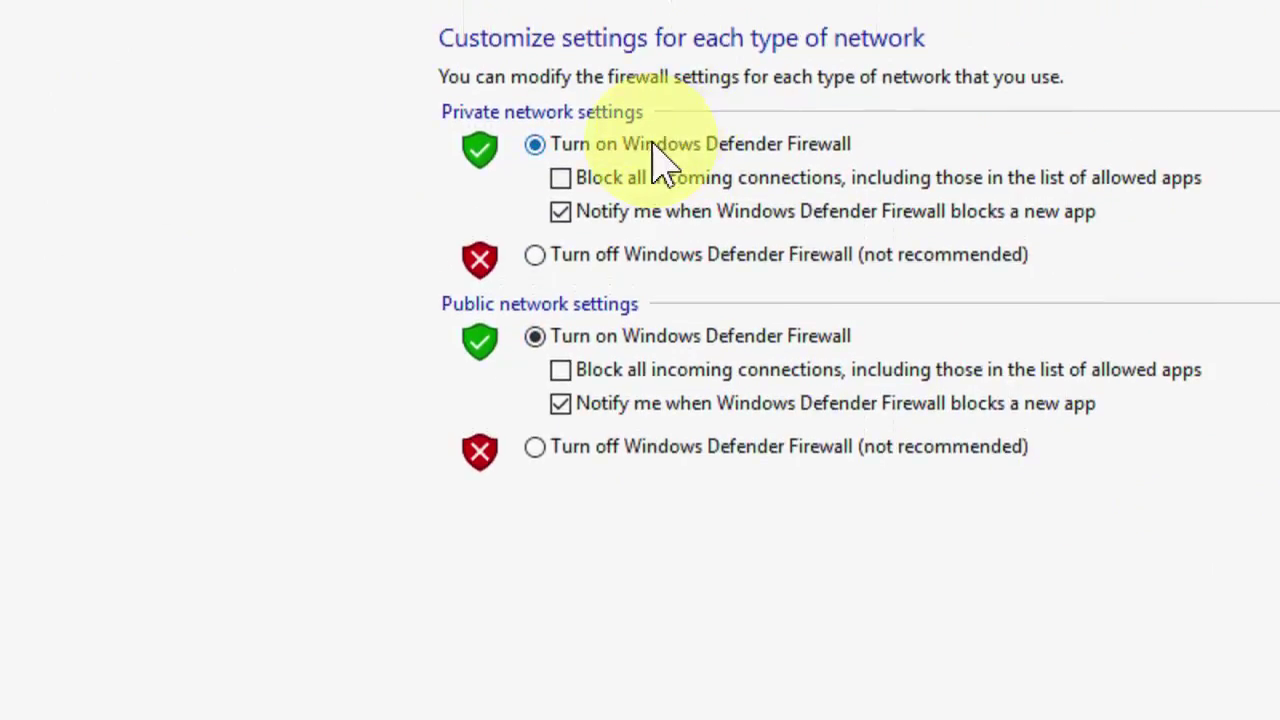
pyautogui.click(537, 263)
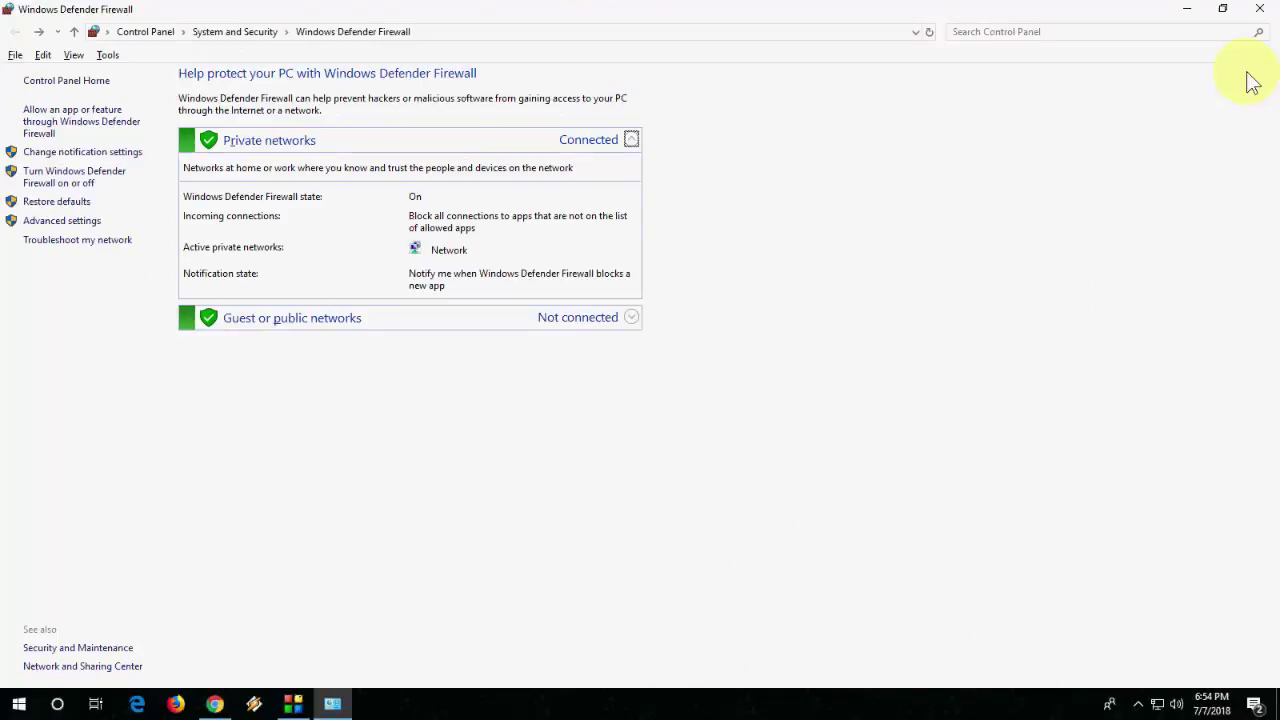
pyautogui.click(1262, 10)
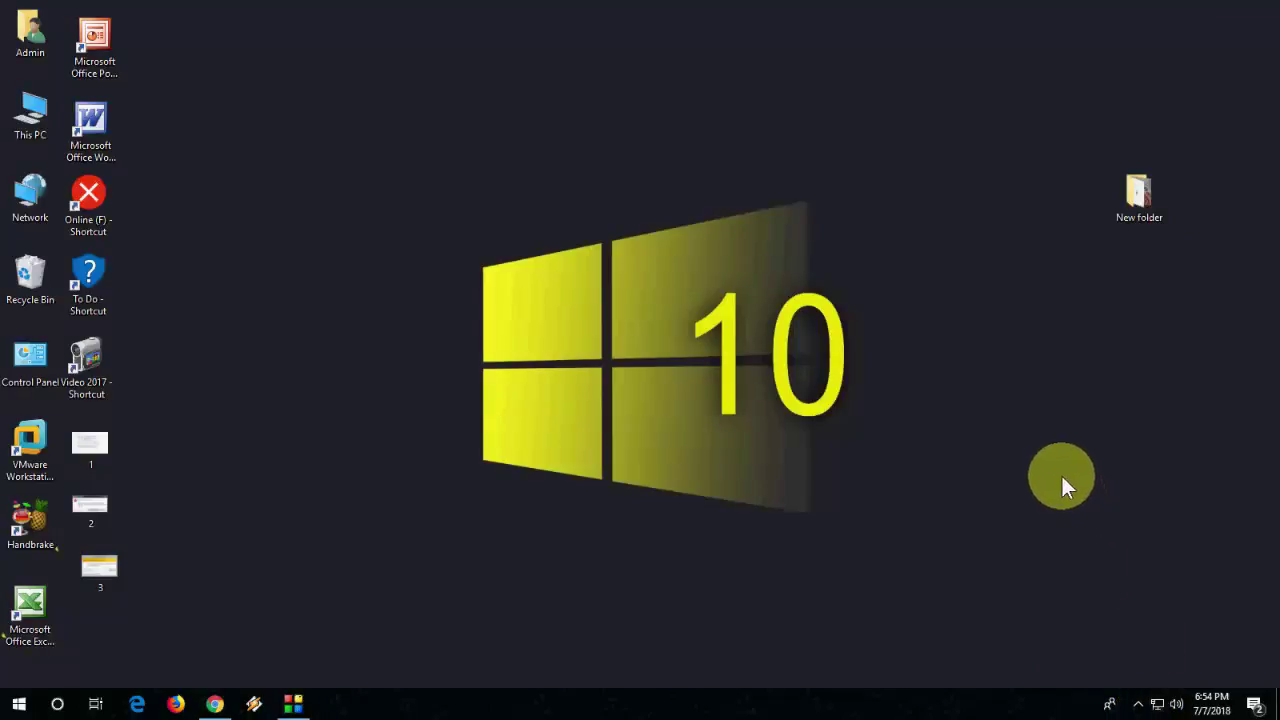
# Disable the Ethernet adapter in Network Connections, then refresh the desktop.
pyautogui.rightClick(26, 202)
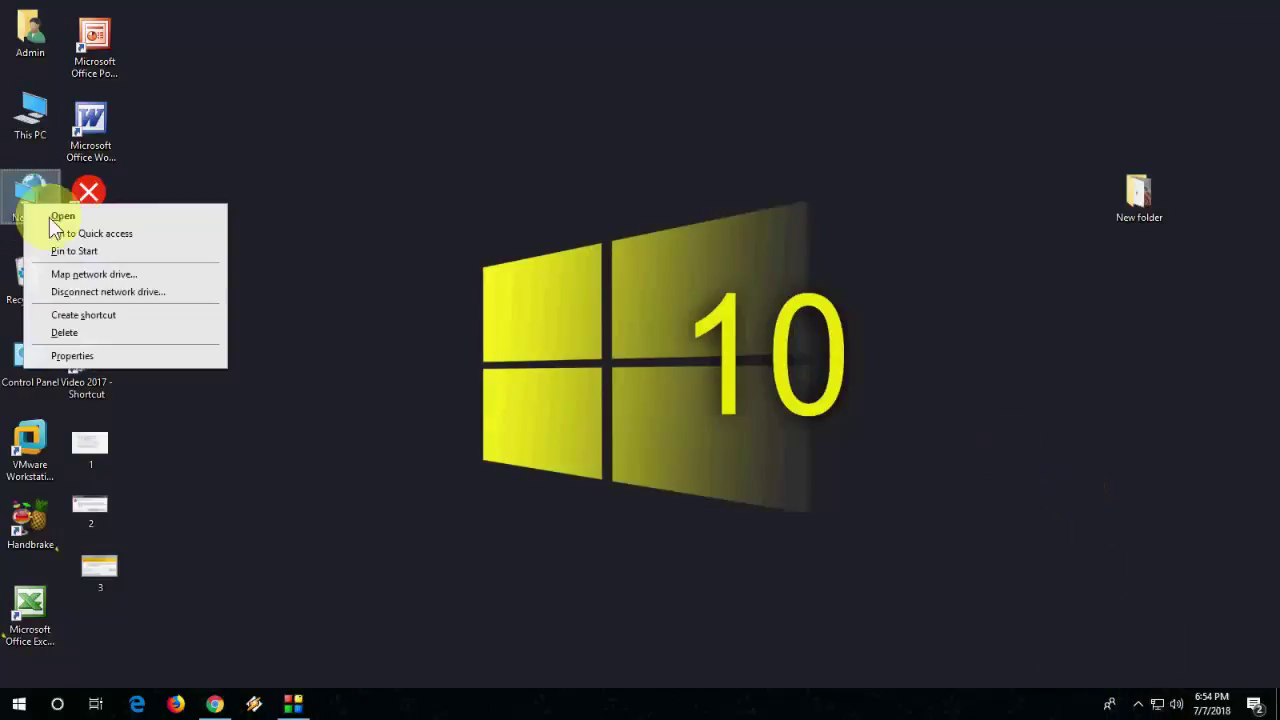
pyautogui.click(146, 357)
pyautogui.click(62, 110)
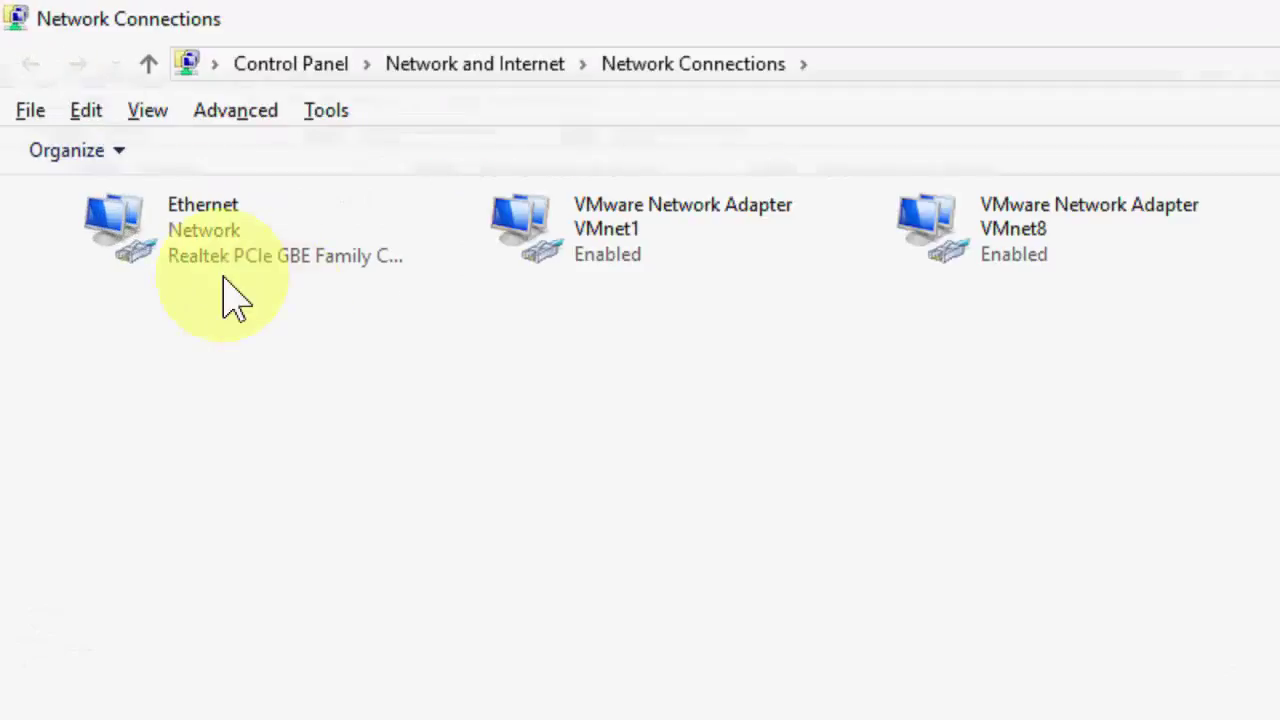
pyautogui.rightClick(113, 132)
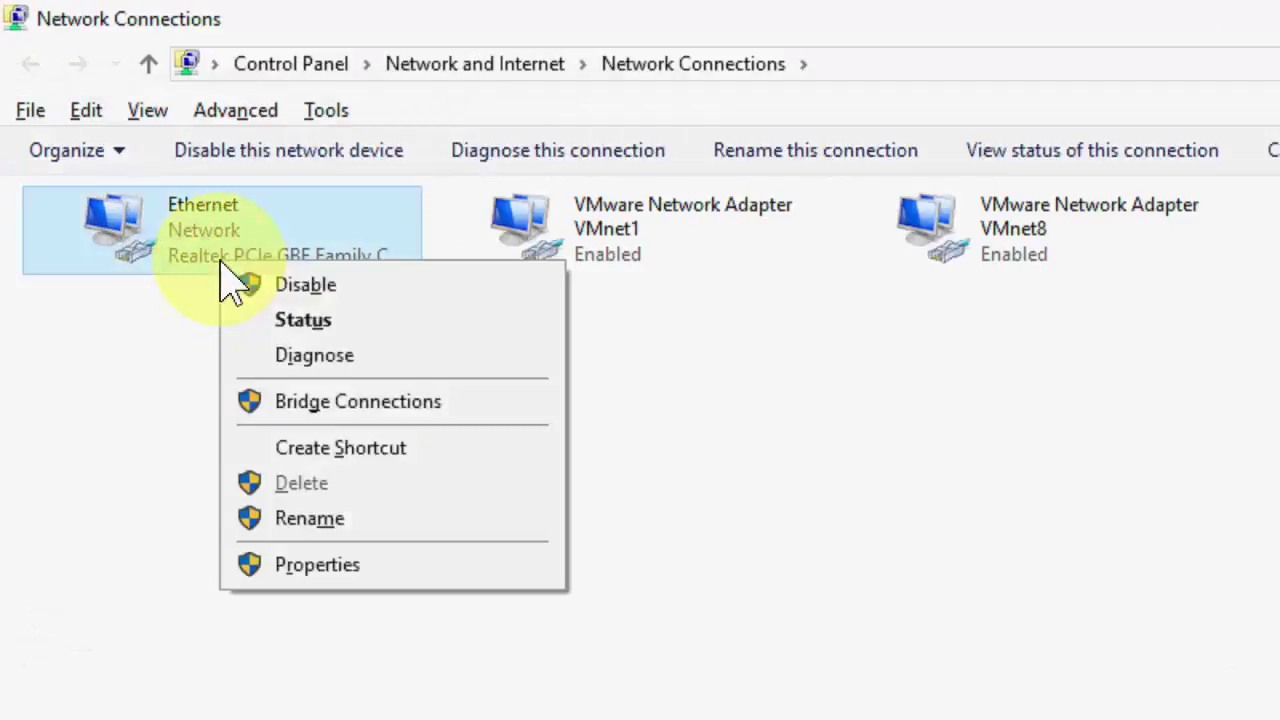
pyautogui.click(375, 296)
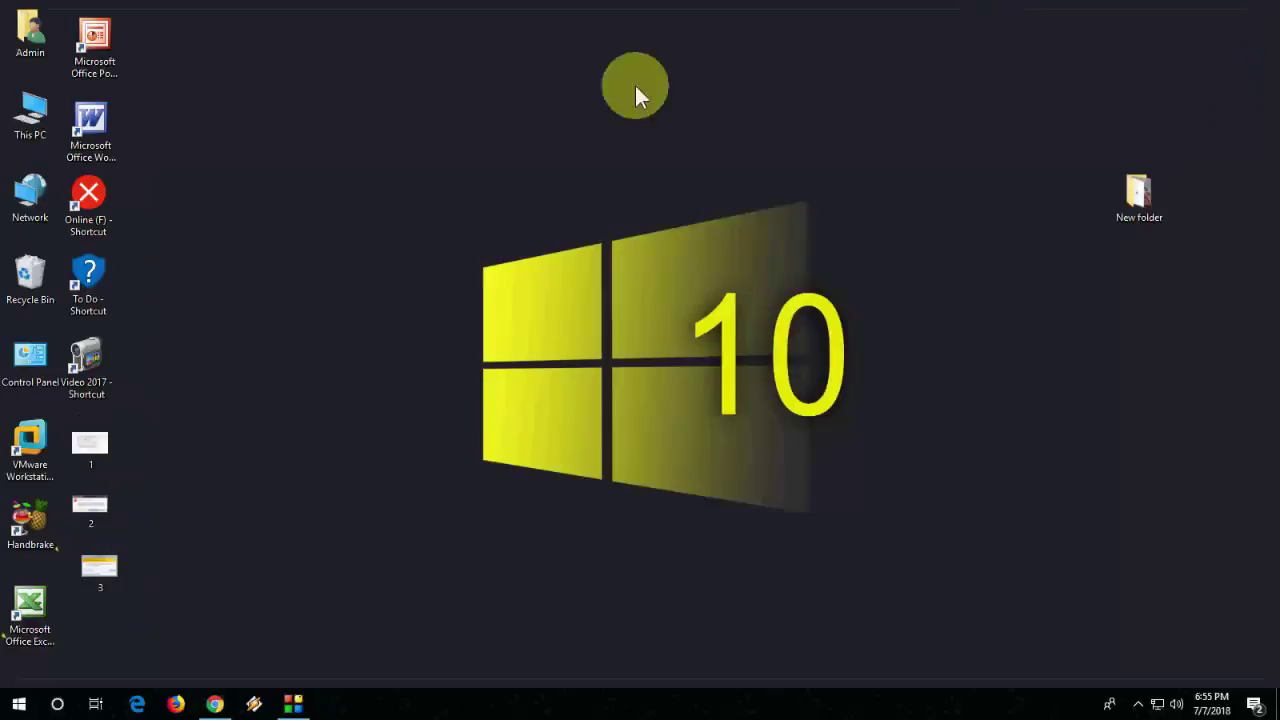
pyautogui.rightClick(559, 95)
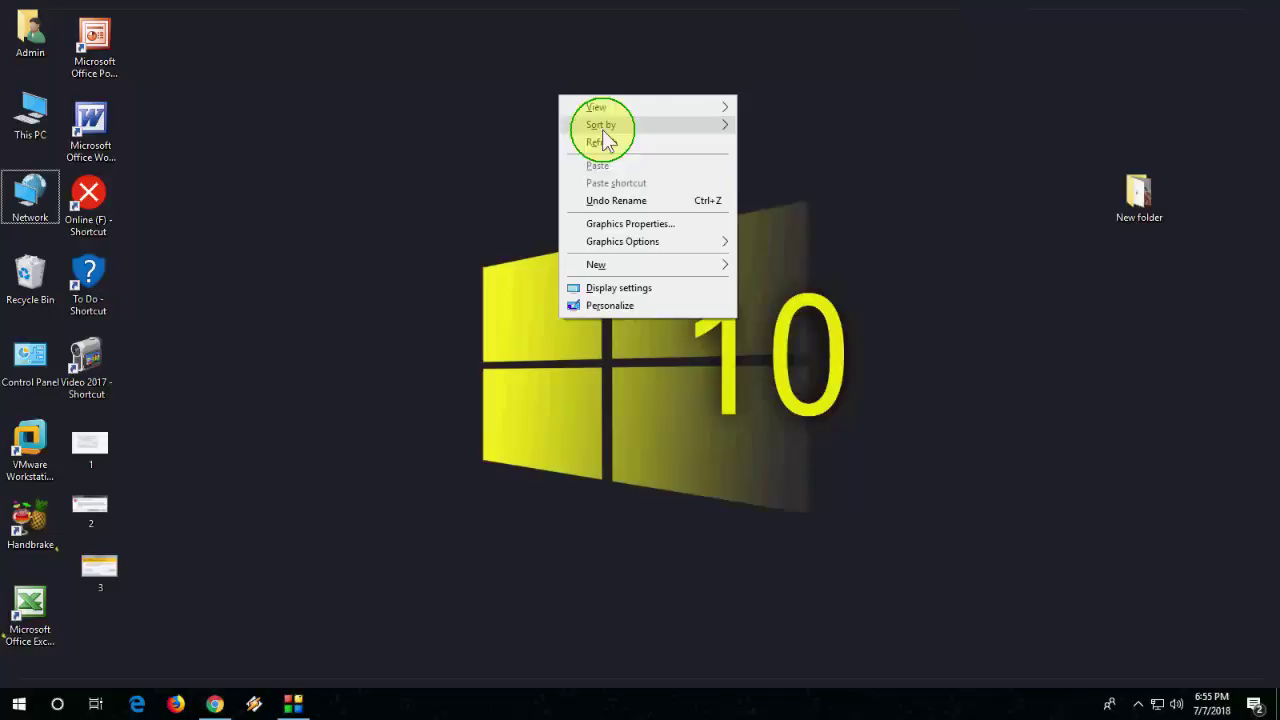
pyautogui.click(606, 143)
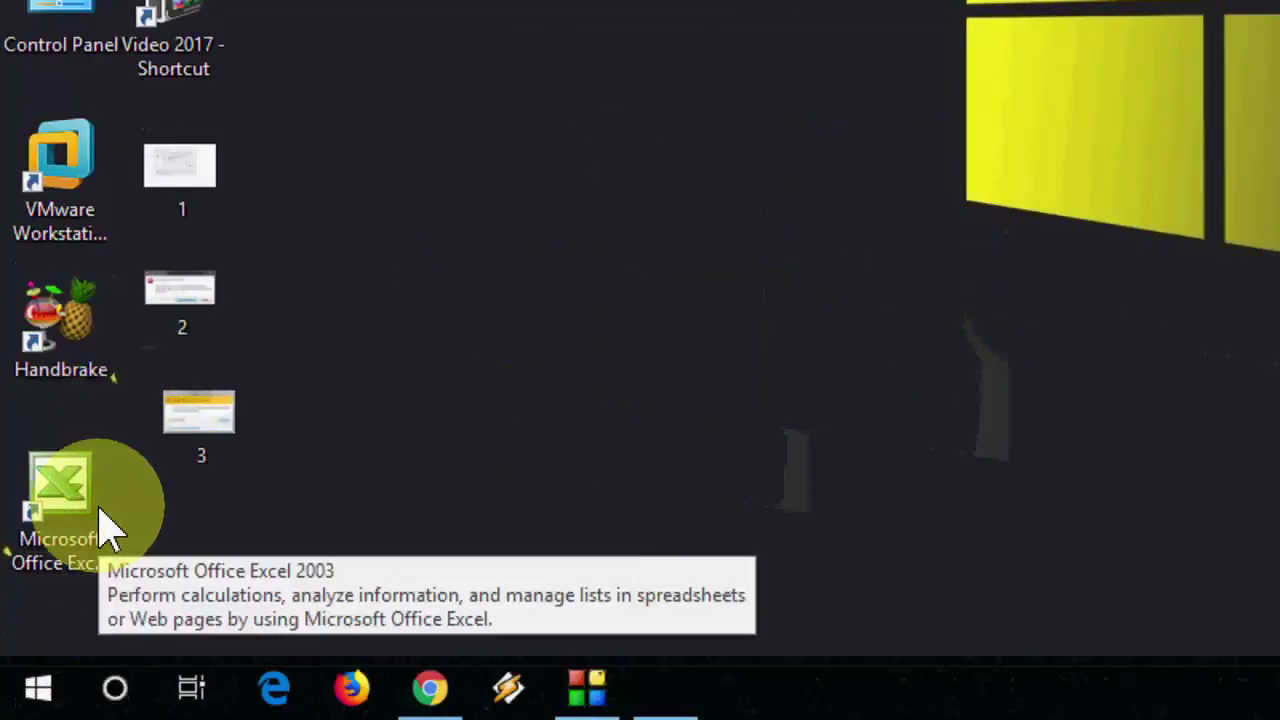
# Launch regedit from Run and expand HKEY_CLASSES_ROOT in Registry Editor.
pyautogui.press('super+r')
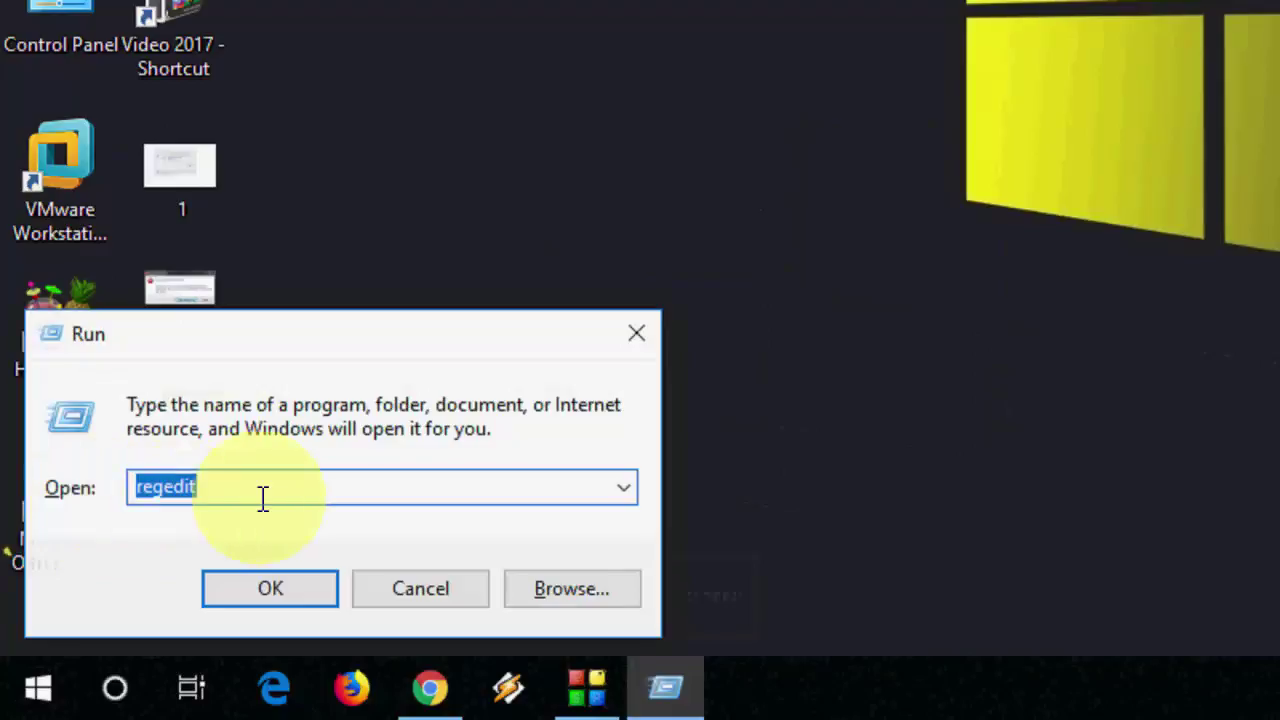
pyautogui.click(263, 498)
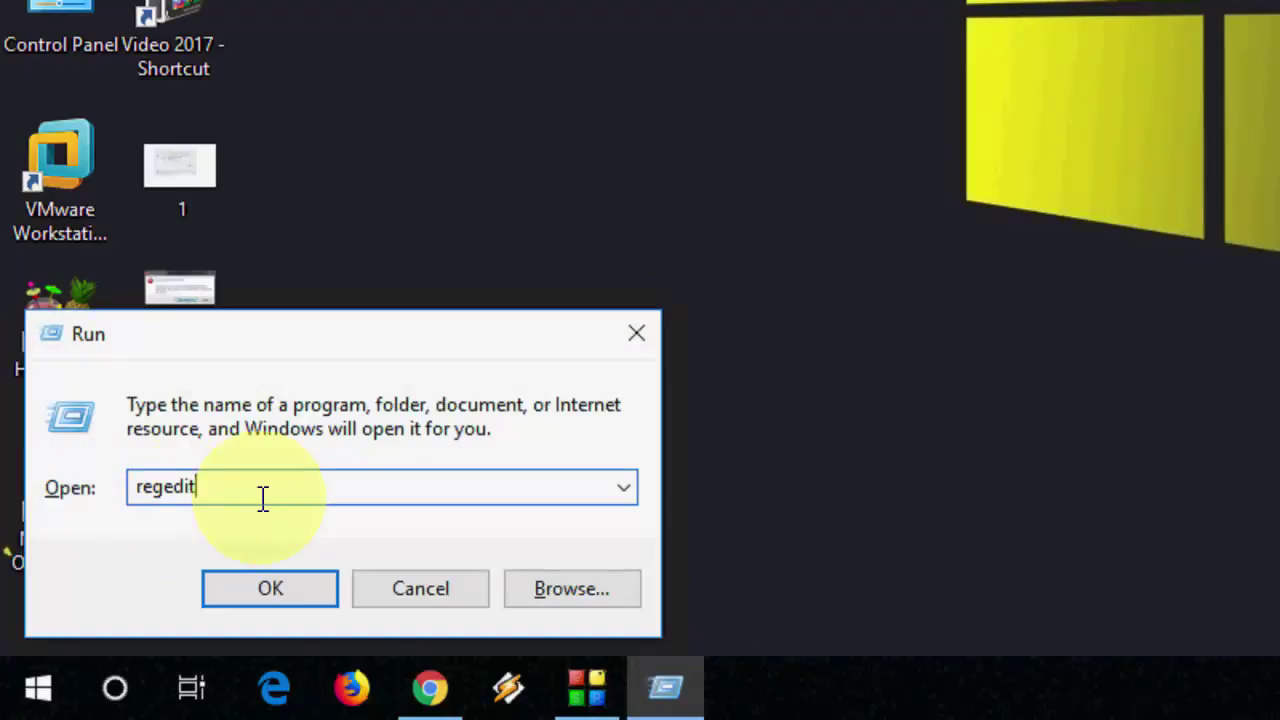
pyautogui.click(272, 588)
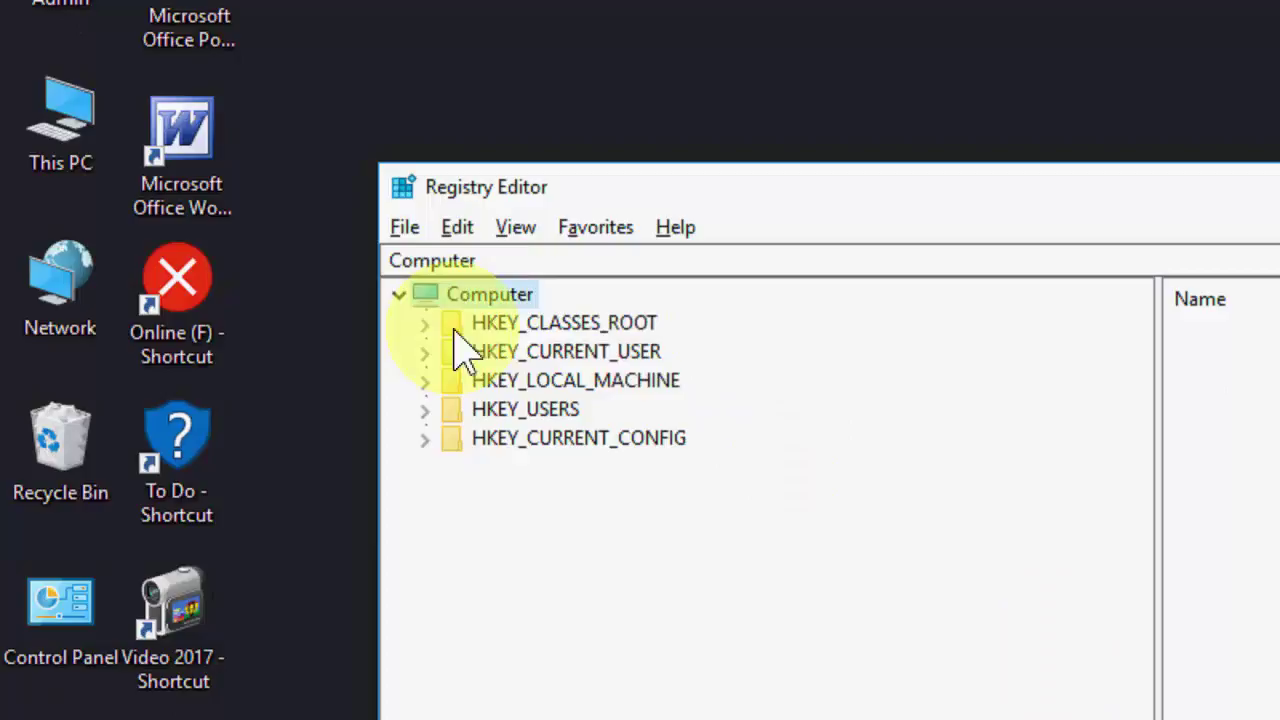
pyautogui.click(450, 324)
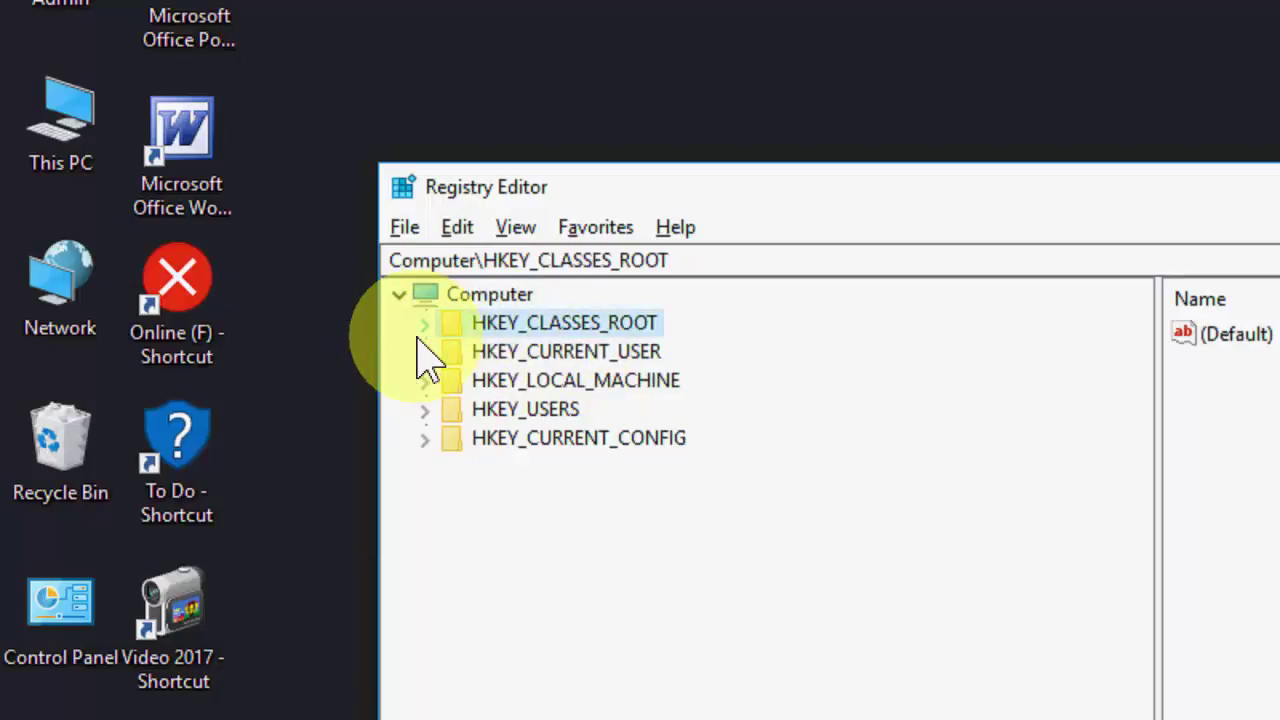
pyautogui.click(424, 326)
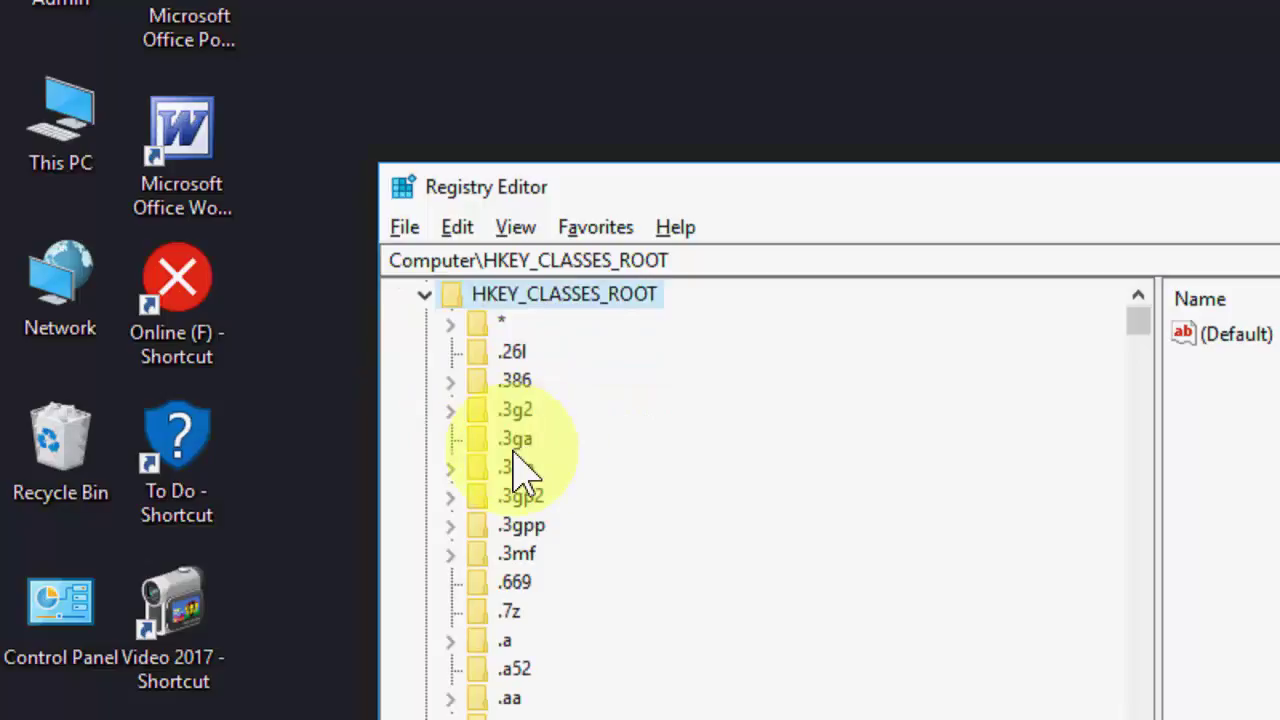
pyautogui.click(514, 447)
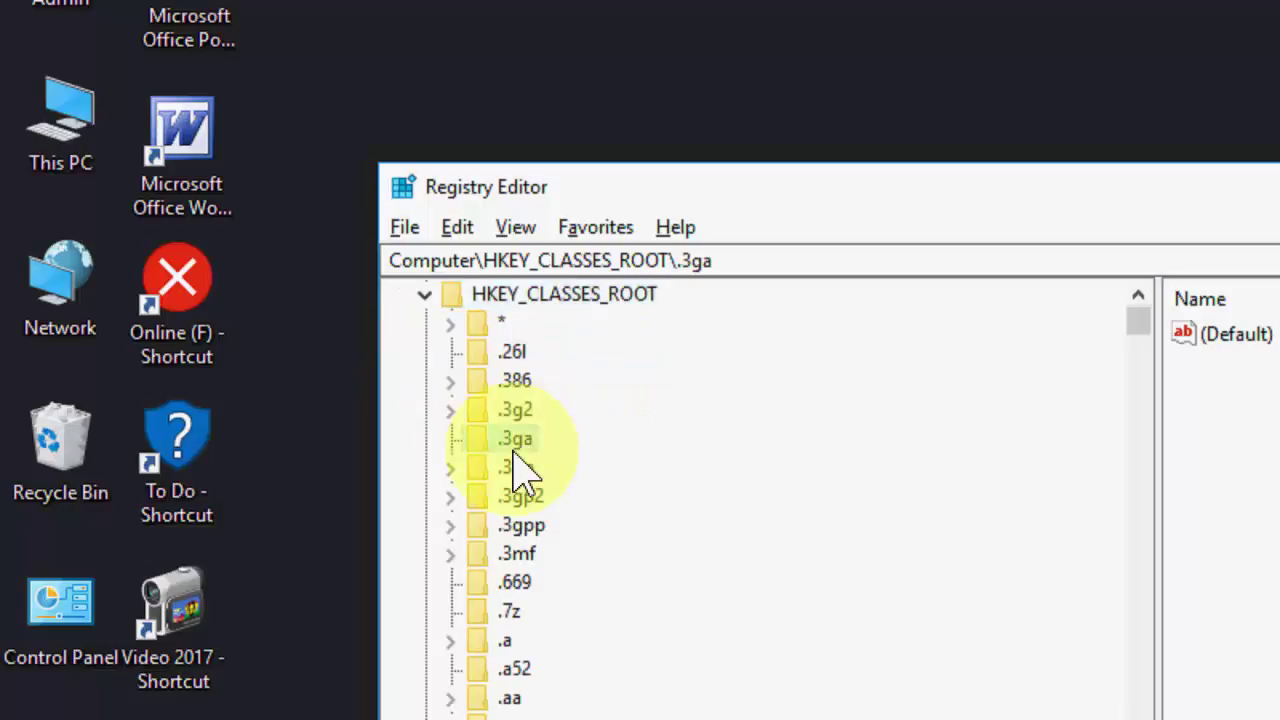
# Confirm the .exe key's (Default) value data is exefile.
pyautogui.write('.exe')
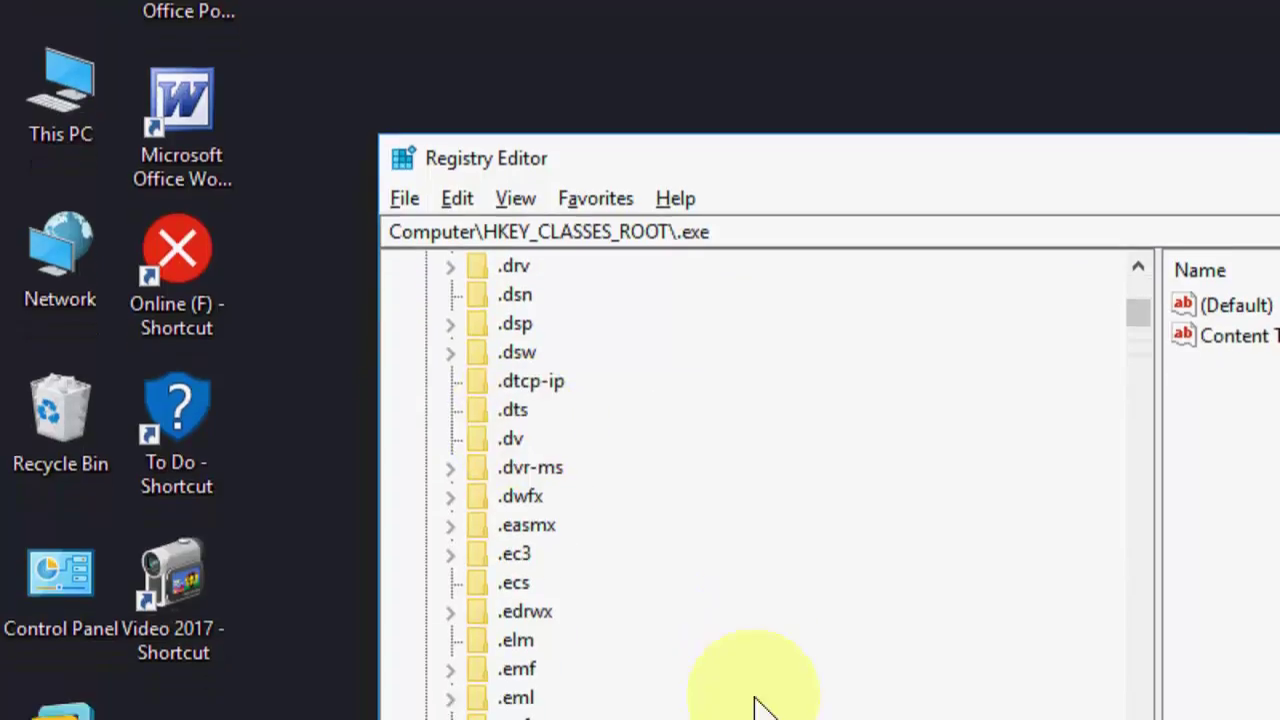
pyautogui.scroll(-4, 757, 705)
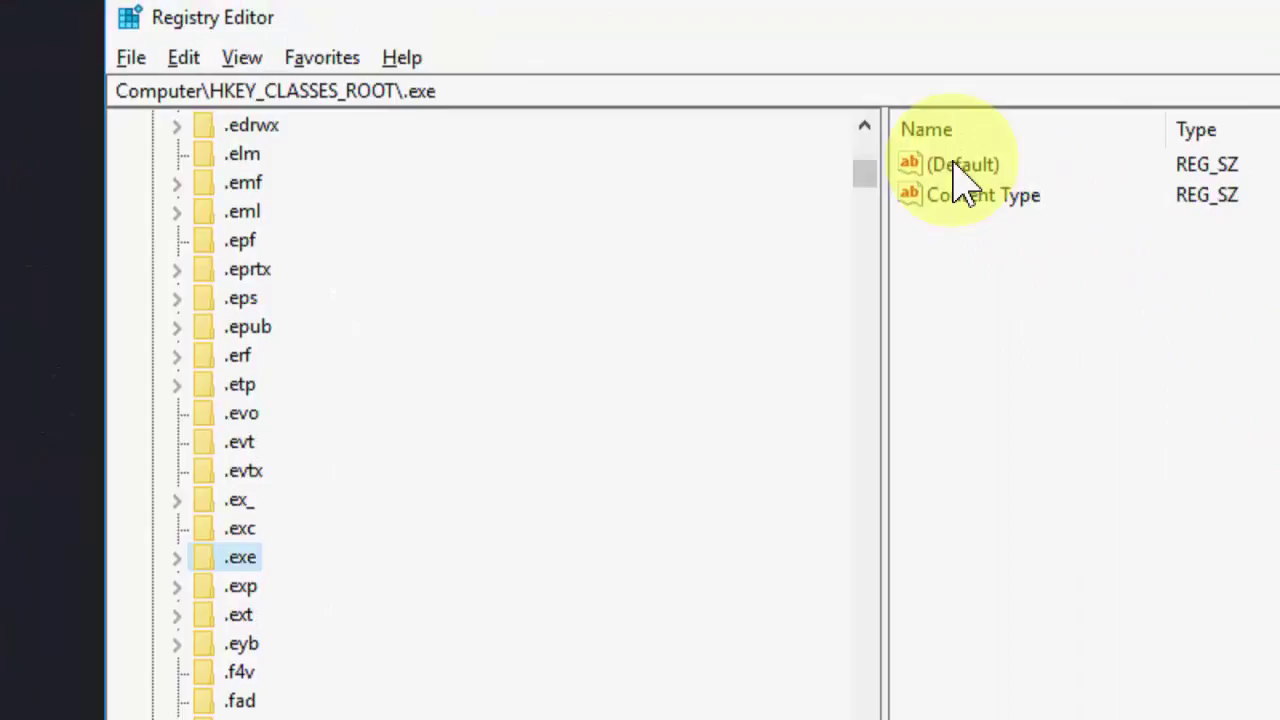
pyautogui.rightClick(955, 155)
pyautogui.click(1030, 186)
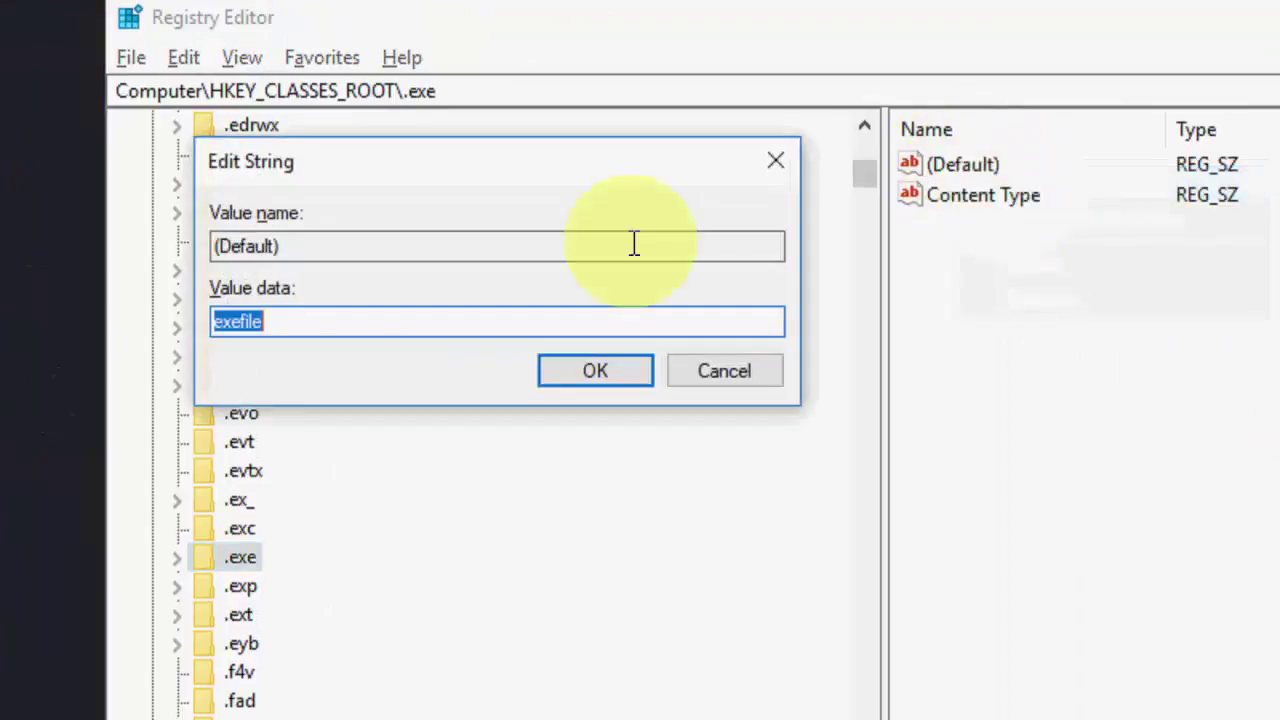
pyautogui.click(354, 321)
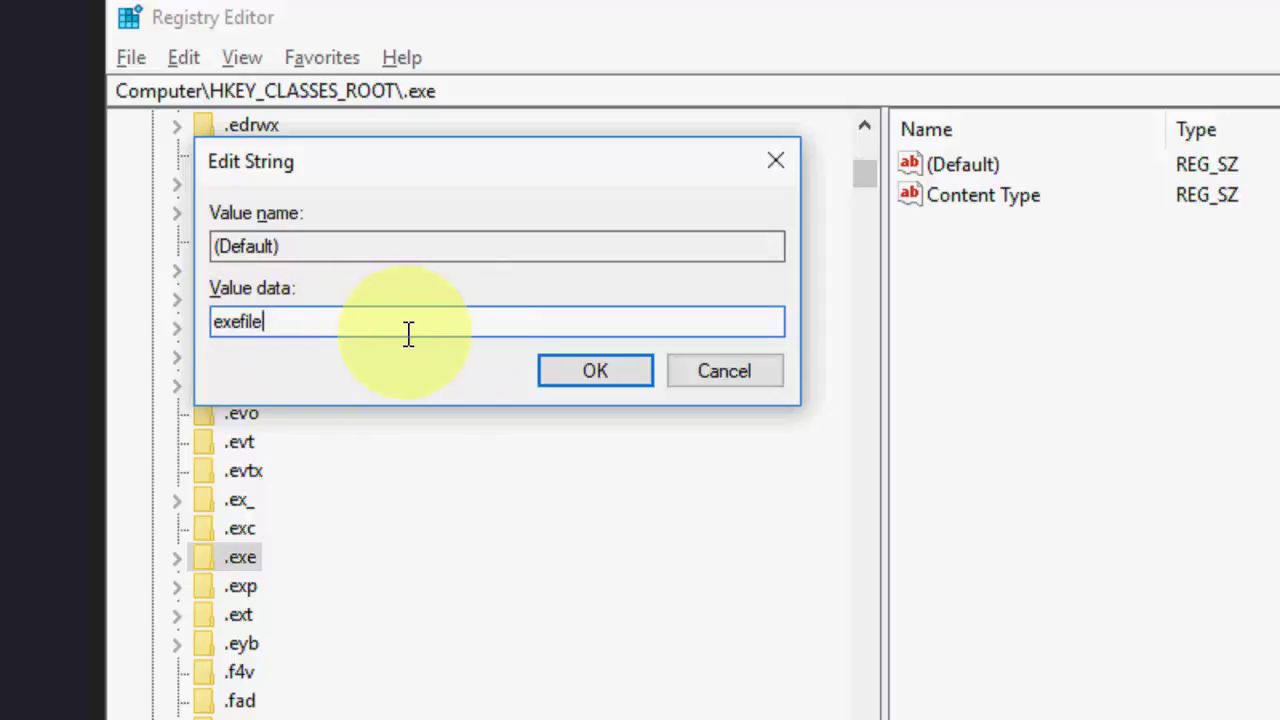
pyautogui.click(640, 395)
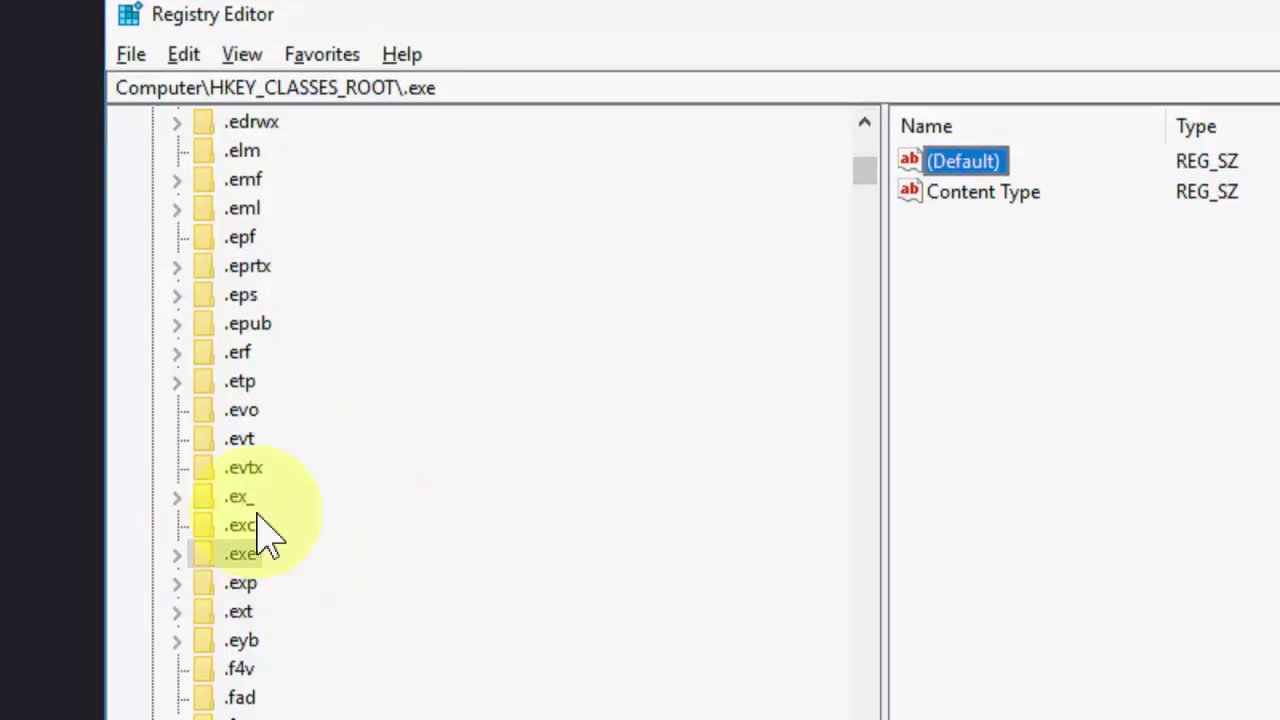
# Navigate to the exefile key under HKEY_CLASSES_ROOT.
pyautogui.click(241, 444)
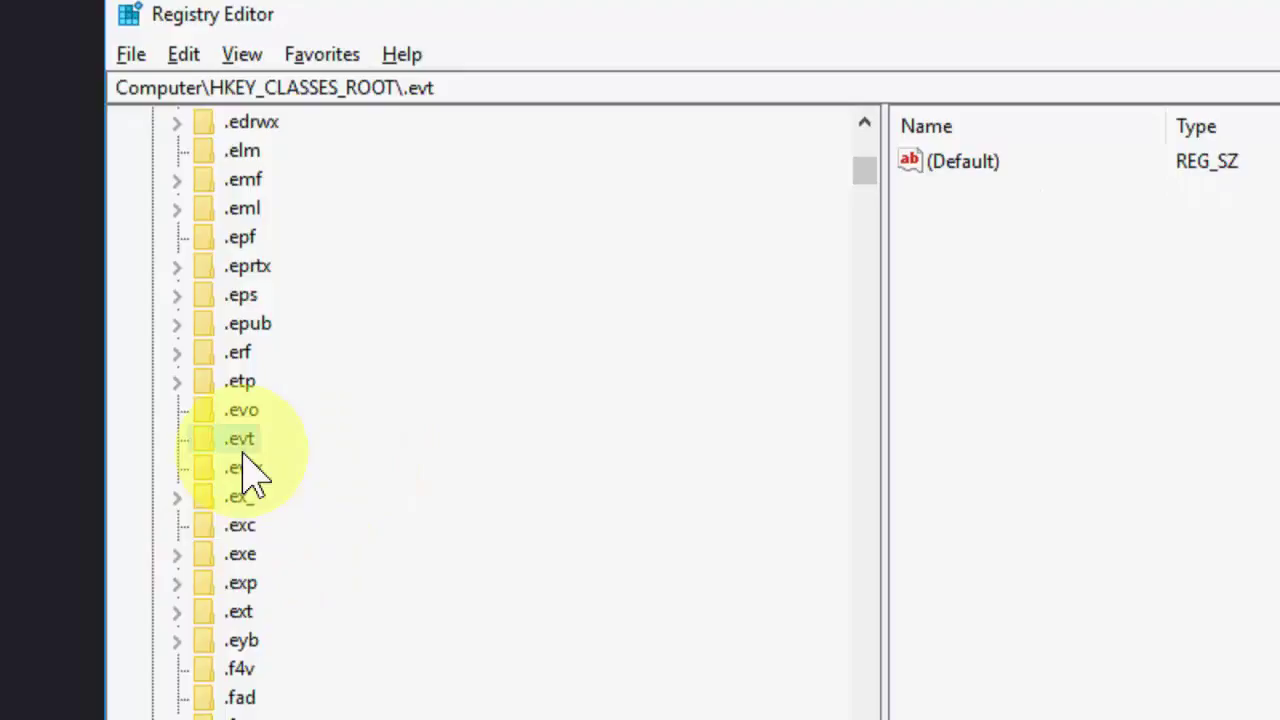
pyautogui.write('exefile')
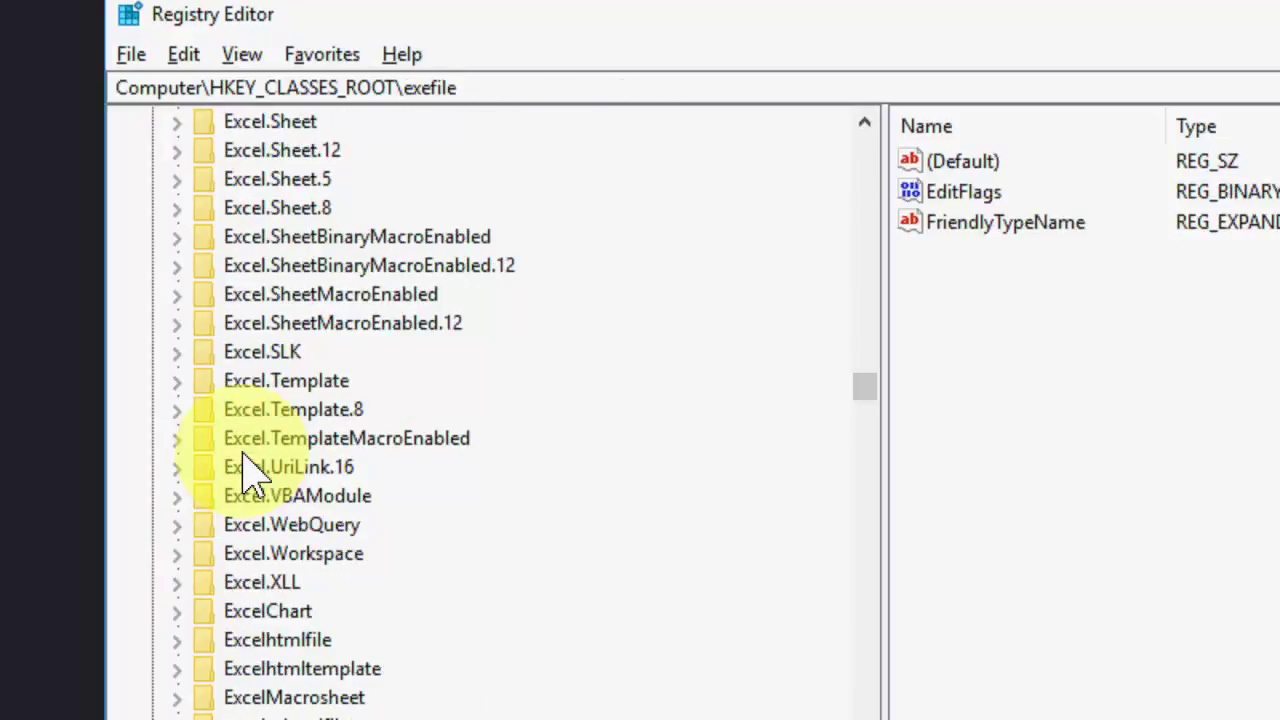
pyautogui.scroll(-2, 400, 430)
pyautogui.scroll(-1, 350, 380)
pyautogui.scroll(-1, 336, 376)
pyautogui.scroll(-2, 300, 400)
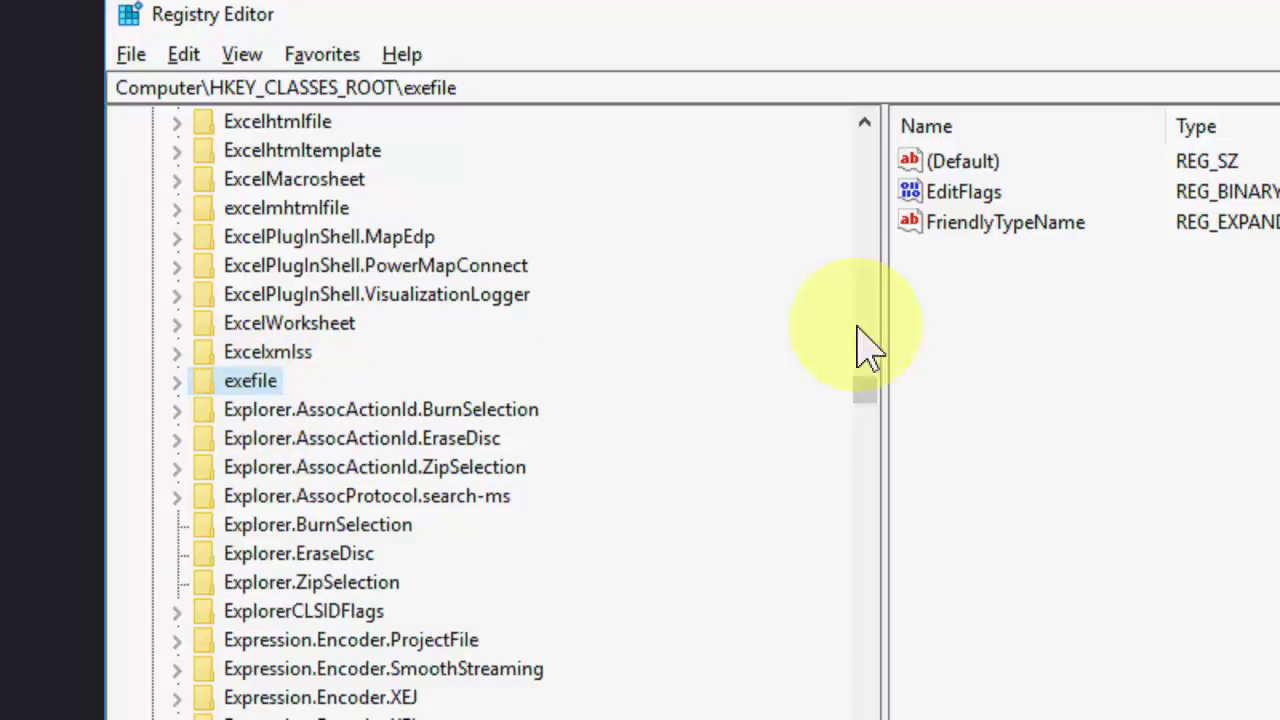
# Set the exefile key's (Default) value to "%1"%*, then close Registry Editor.
pyautogui.rightClick(948, 160)
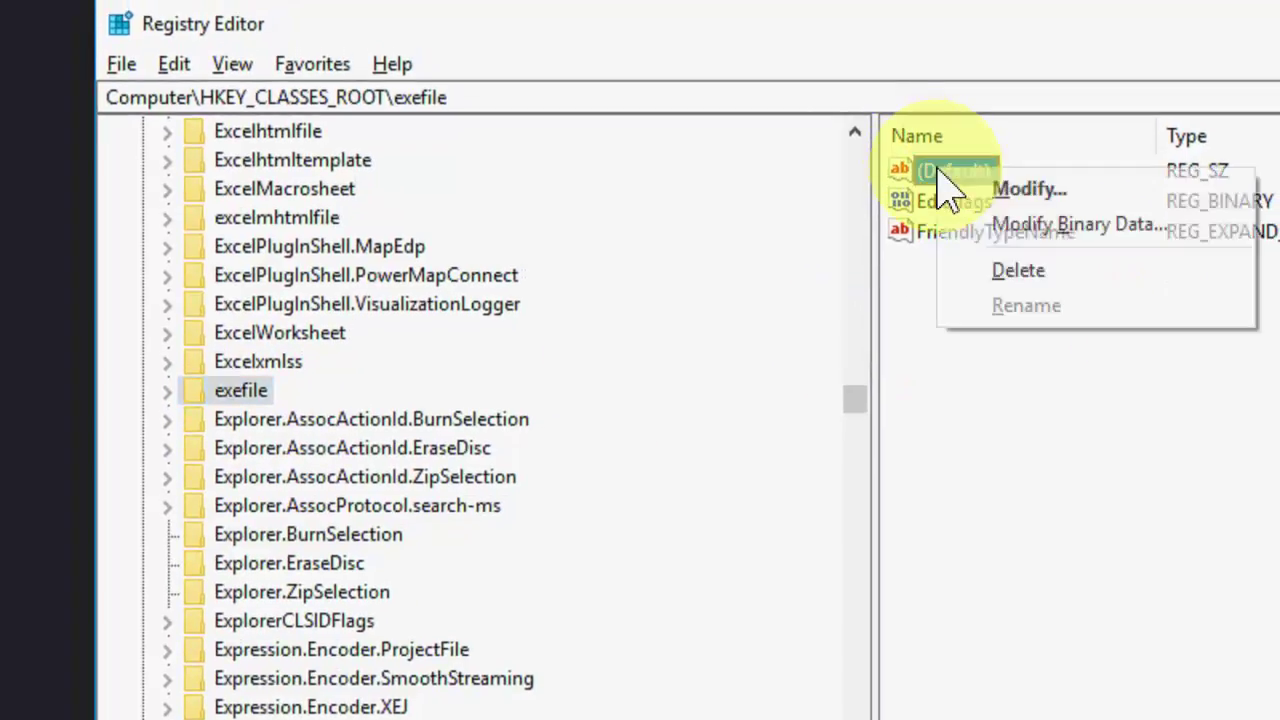
pyautogui.click(1020, 192)
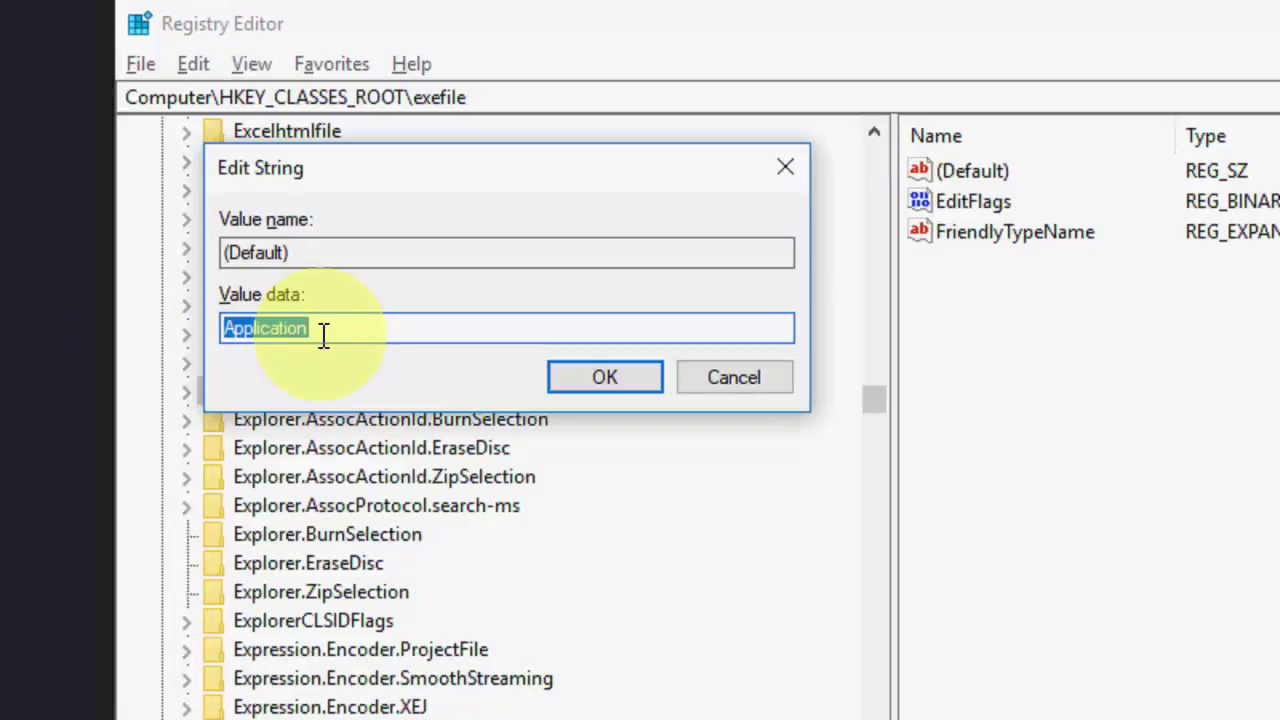
pyautogui.write('"')
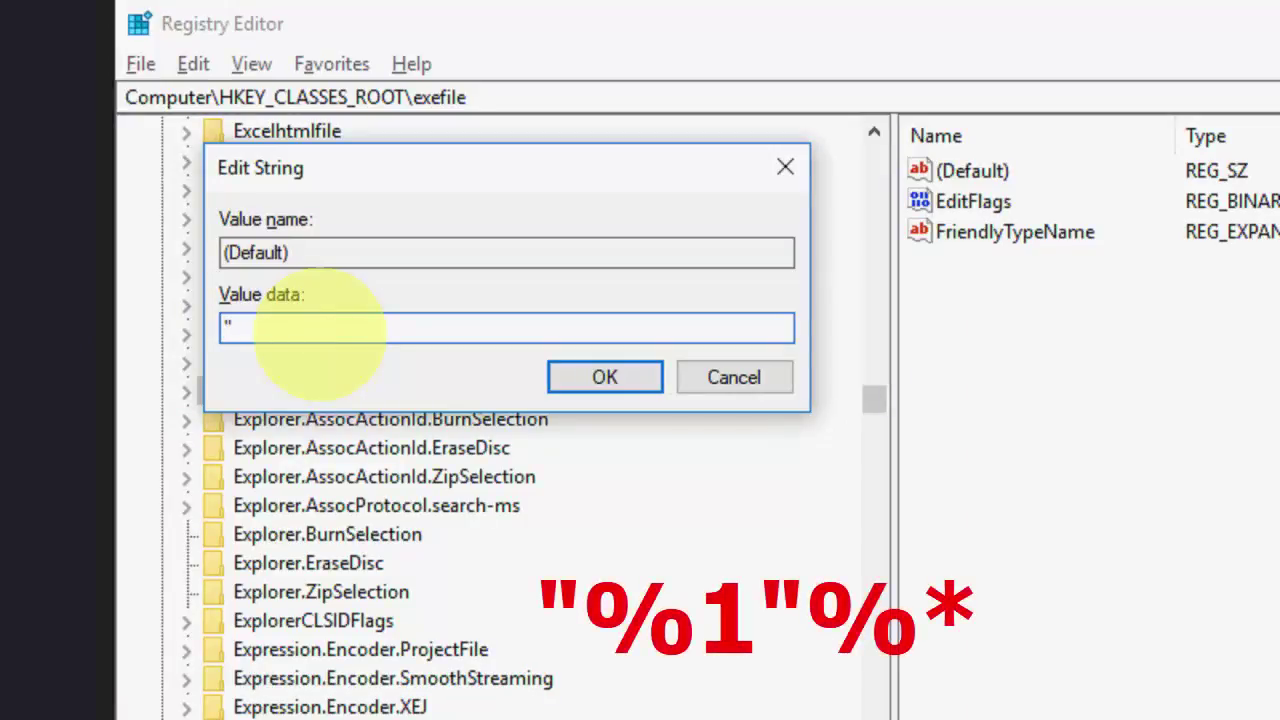
pyautogui.write('%1"%*')
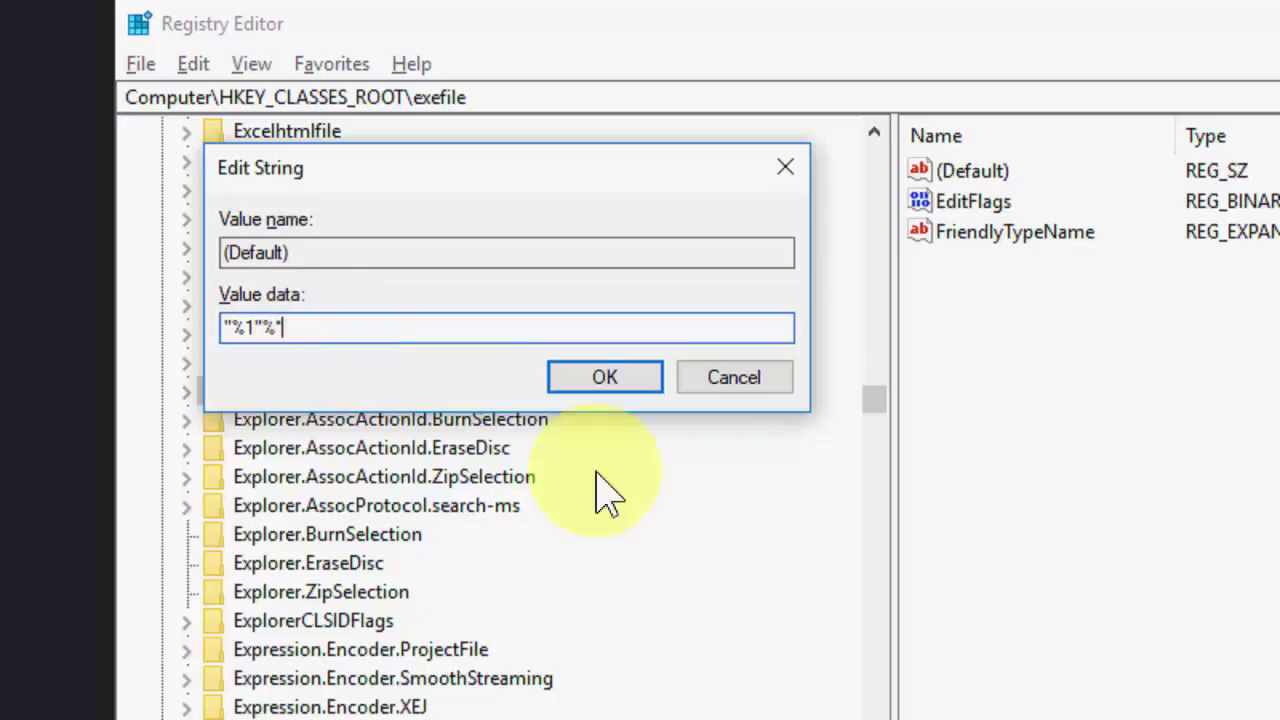
pyautogui.click(594, 382)
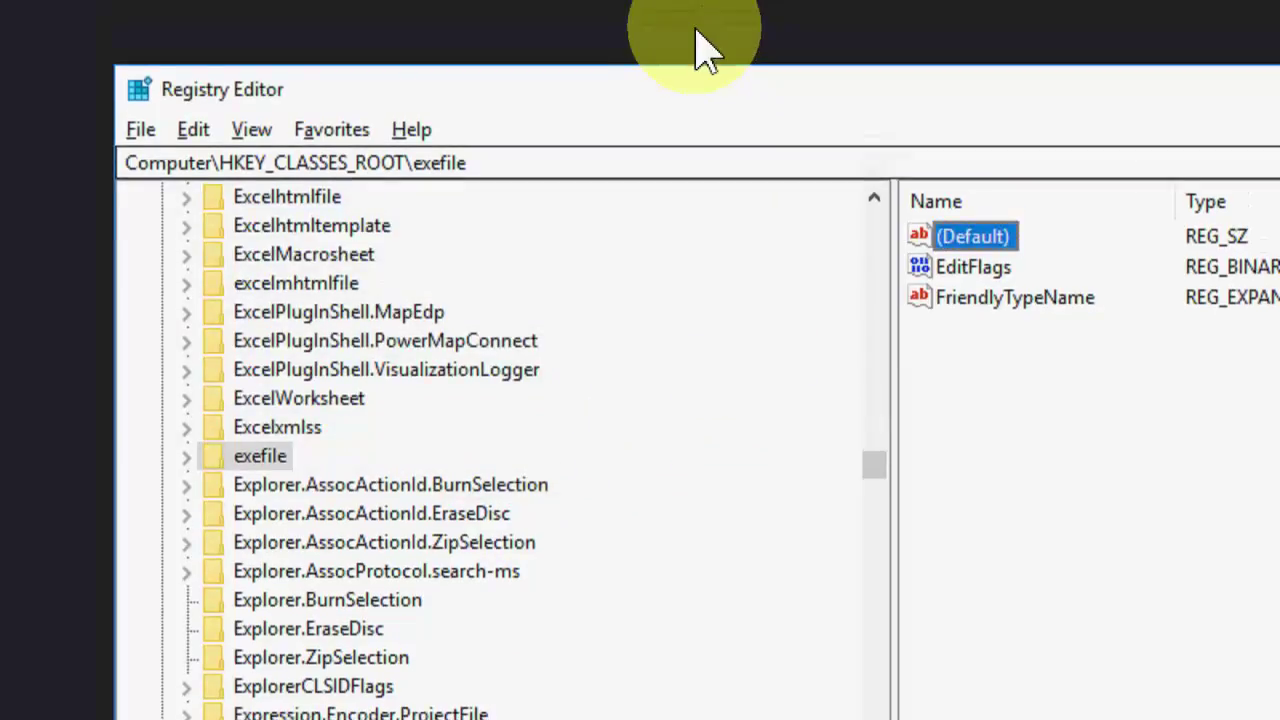
pyautogui.click(662, 130)
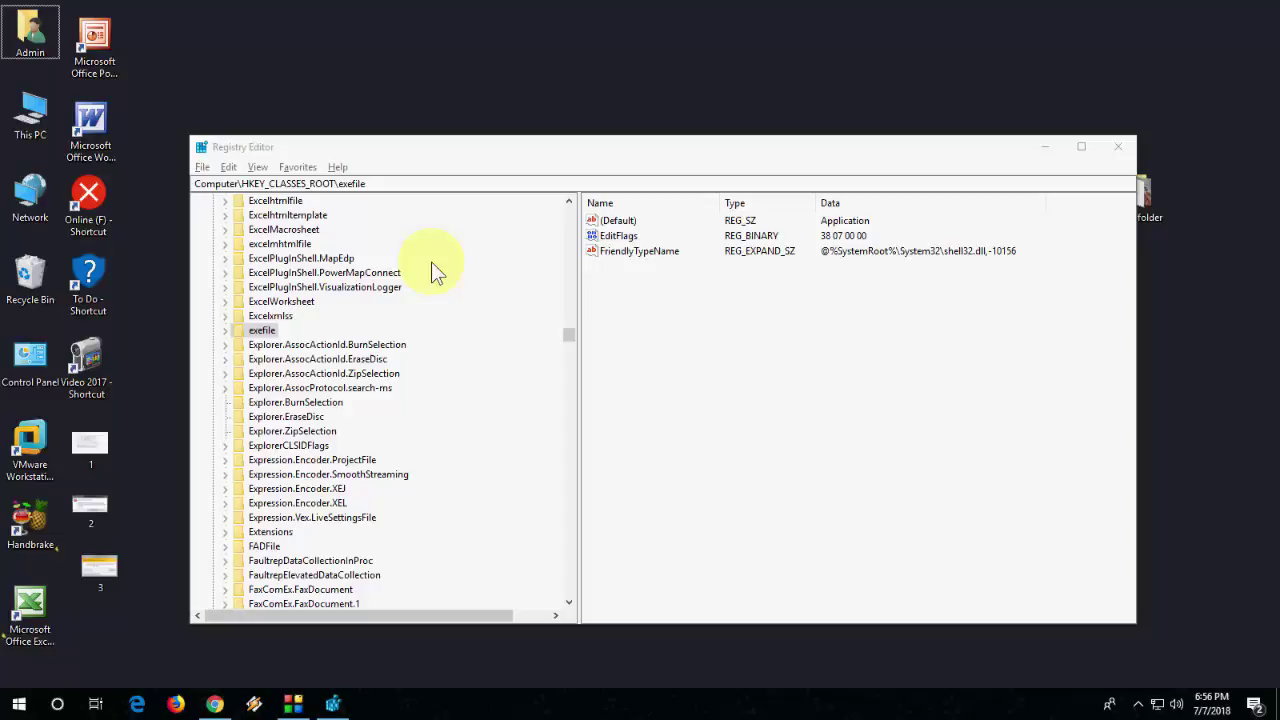
pyautogui.click(1117, 146)
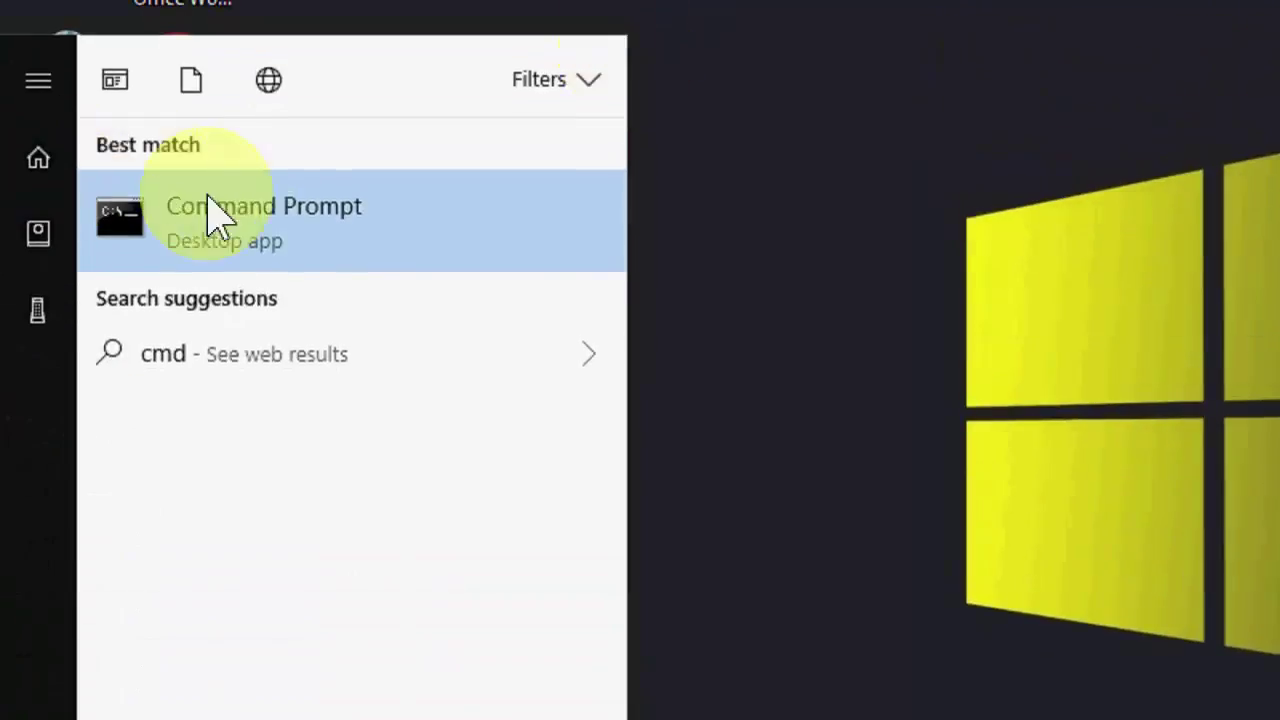
# Run 'assoc .exe=exefile' in an administrator Command Prompt.
pyautogui.click(266, 227)
pyautogui.click(429, 250)
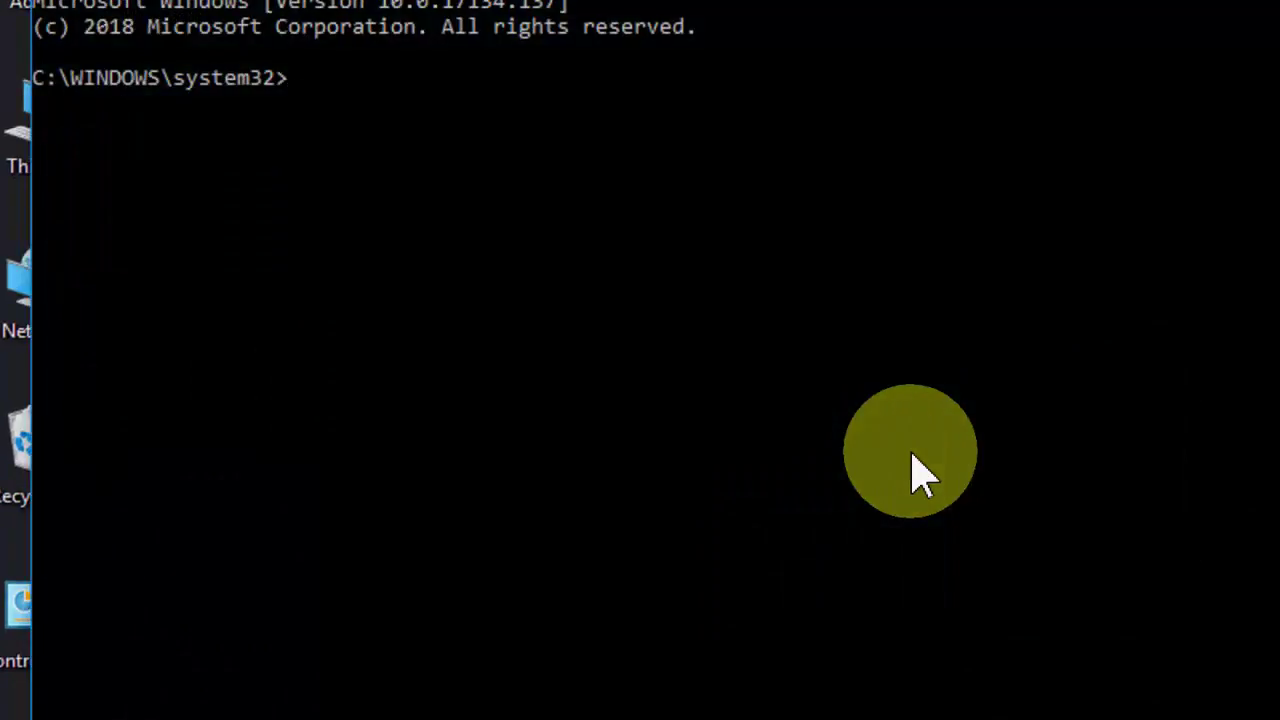
pyautogui.write('as')
pyautogui.write('soc')
pyautogui.write(' .exe=')
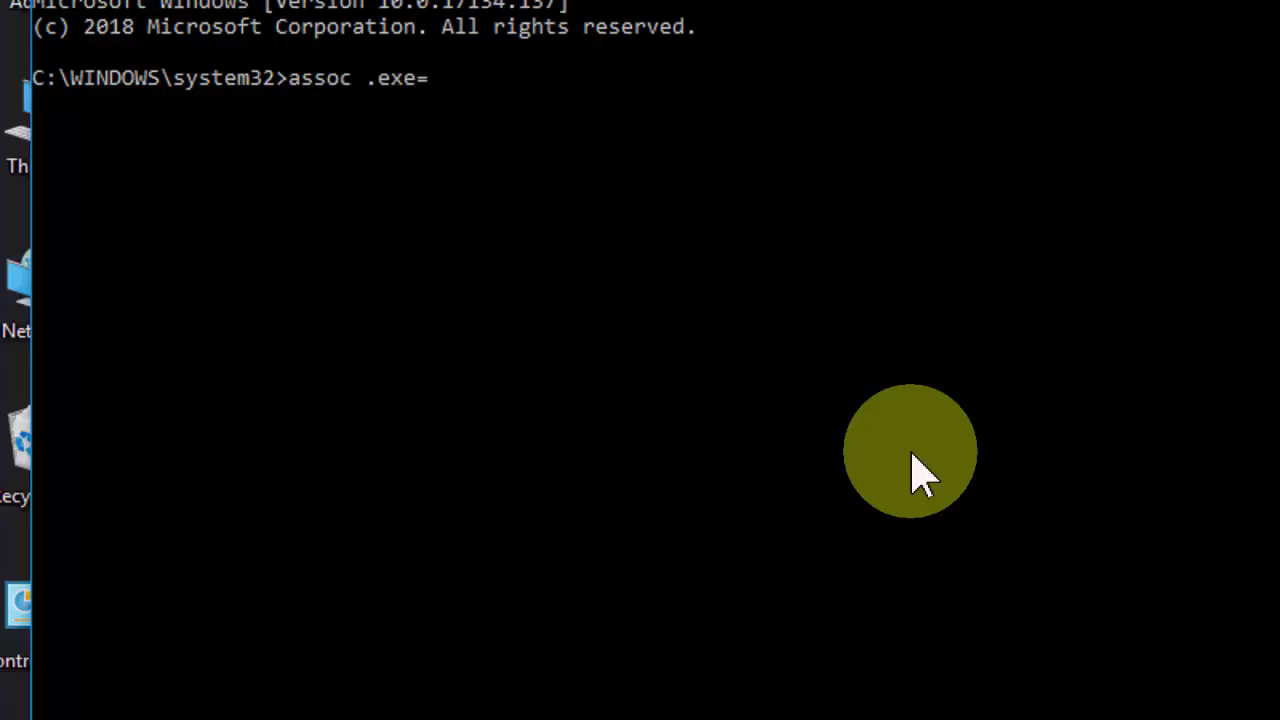
pyautogui.write('exe')
pyautogui.write('file')
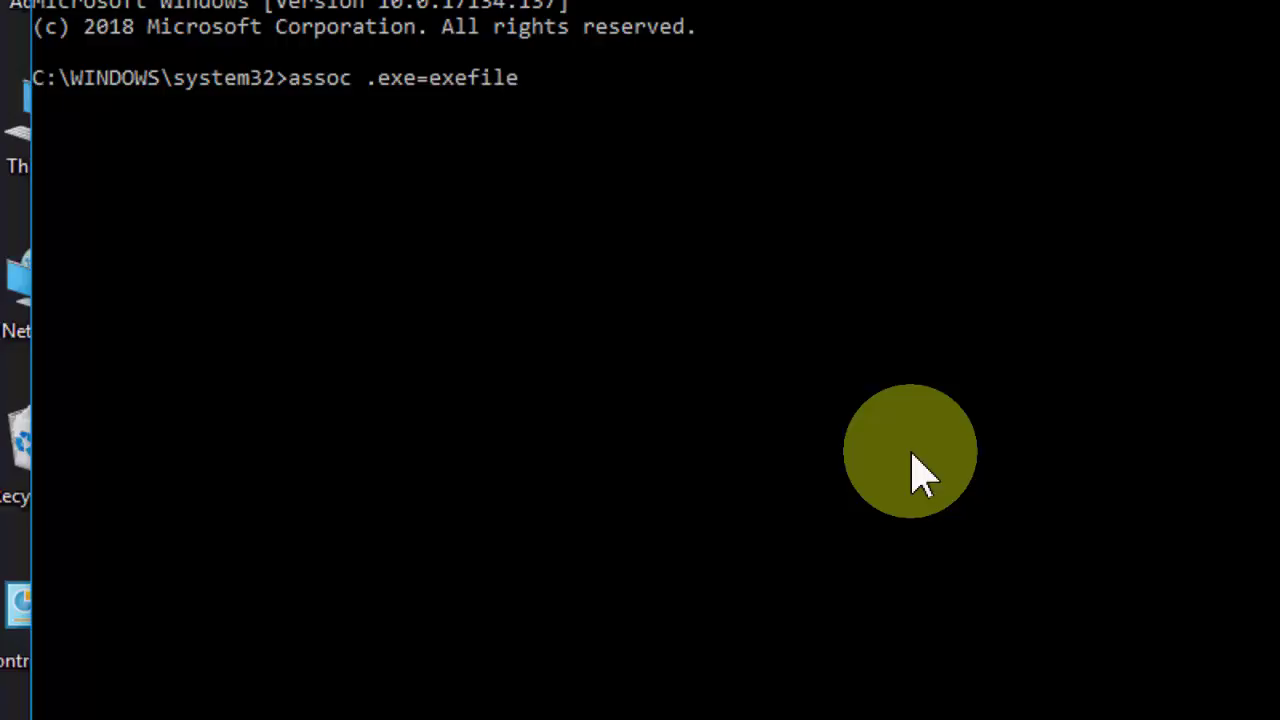
pyautogui.press('Escape')
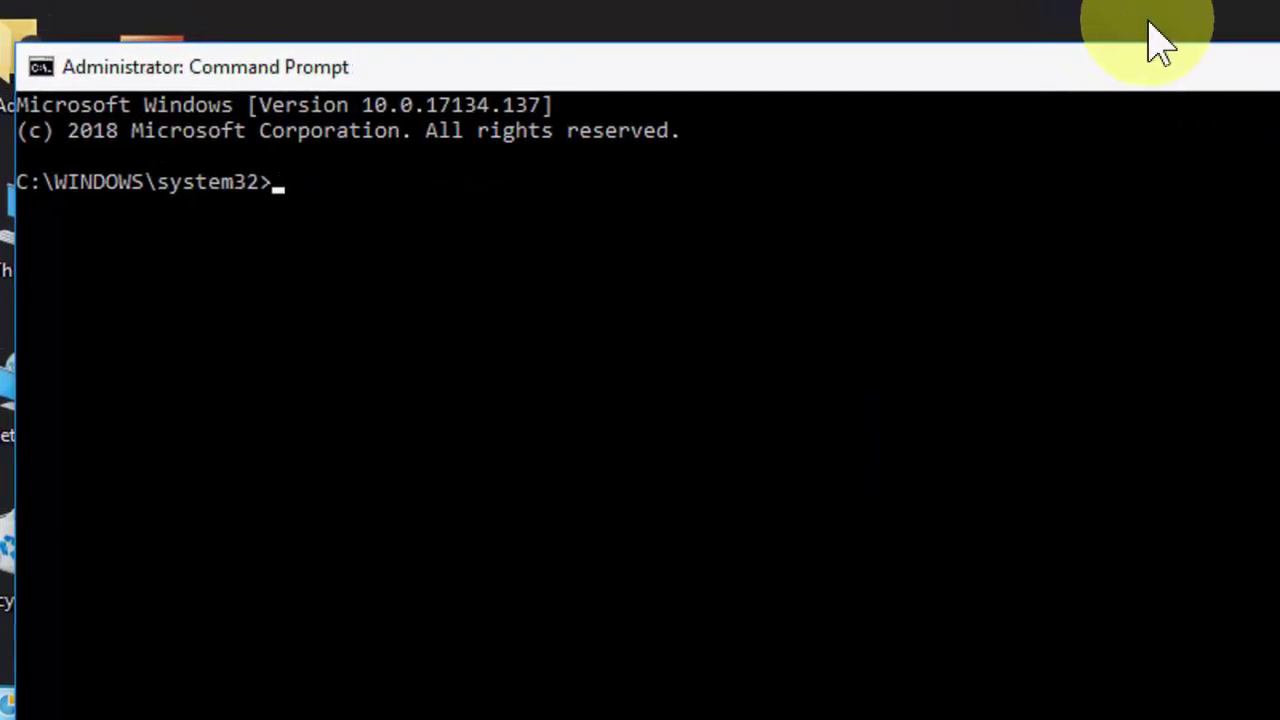
# Close the administrator Command Prompt window and refresh the Windows desktop.
pyautogui.click(1238, 82)
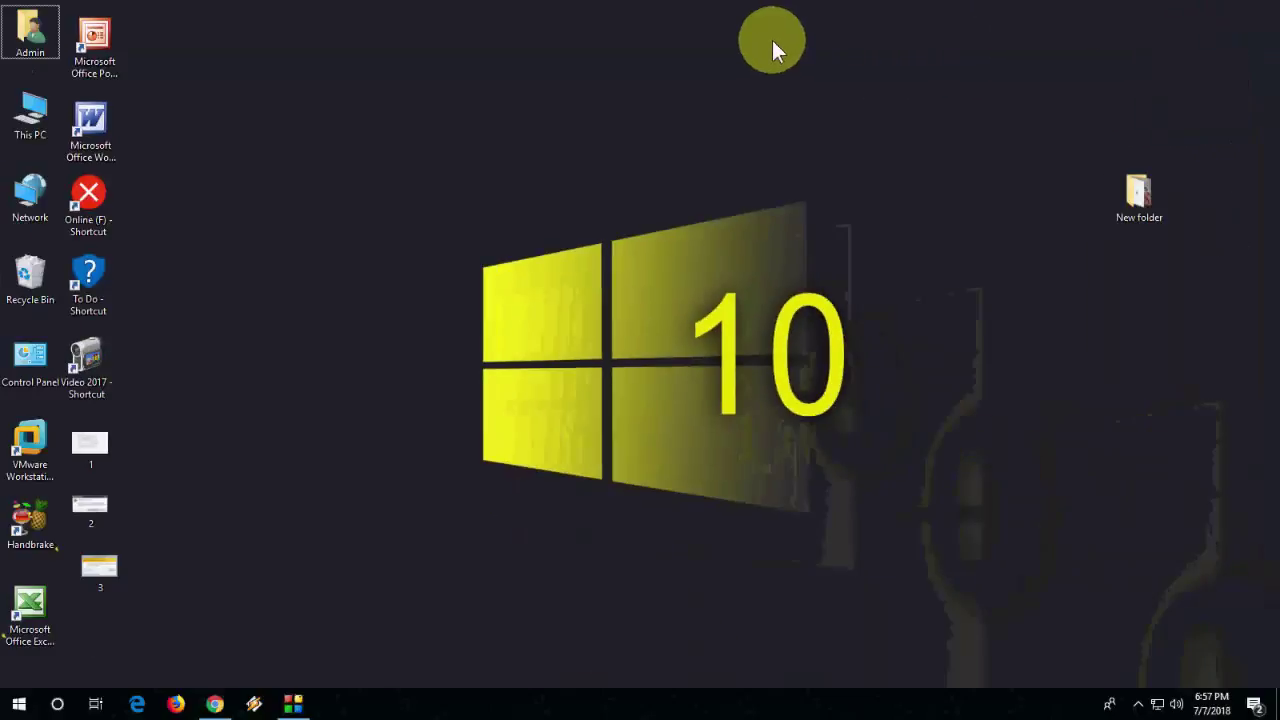
pyautogui.rightClick(535, 128)
pyautogui.click(577, 170)
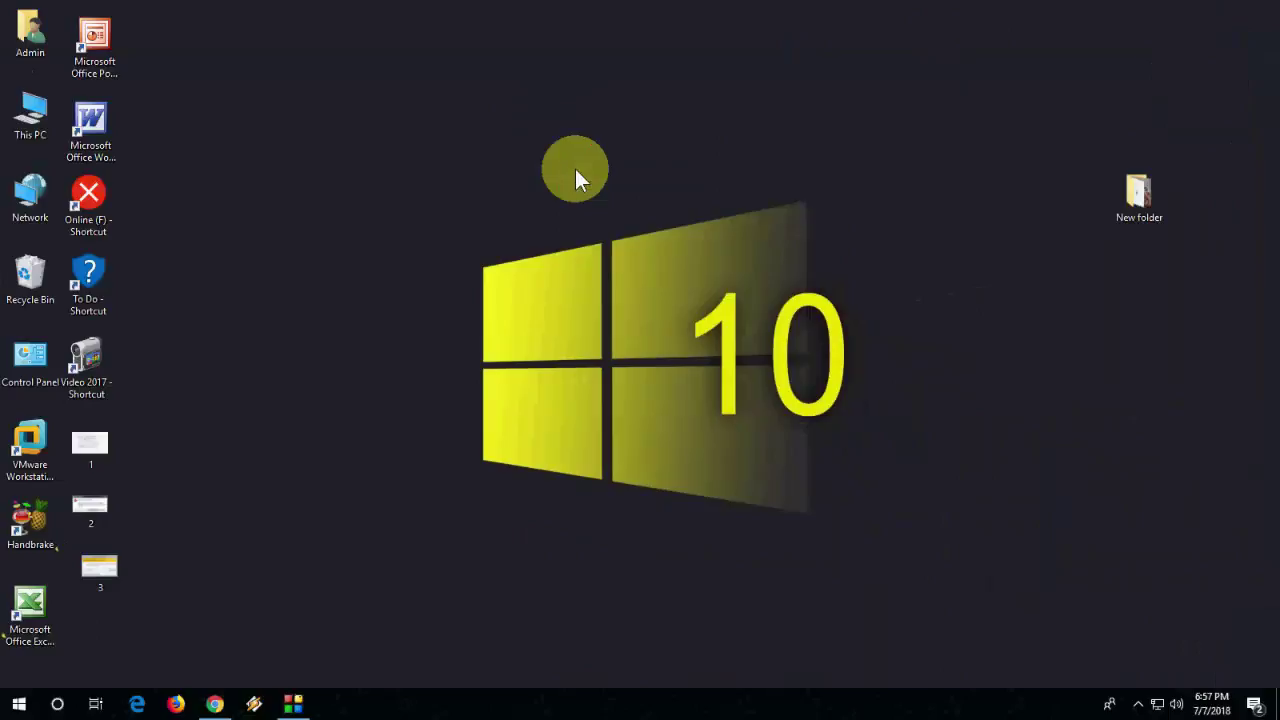